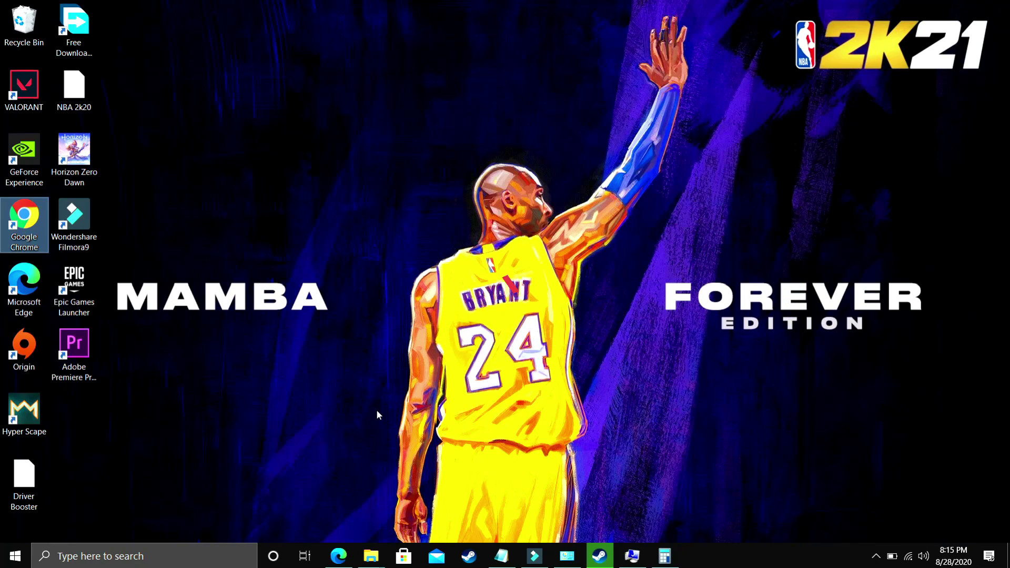
Bring up the clean boot video in Edge and scrub it back from 1:09 to 0:27.
{"action": "left_click", "coordinate": [339, 556]}
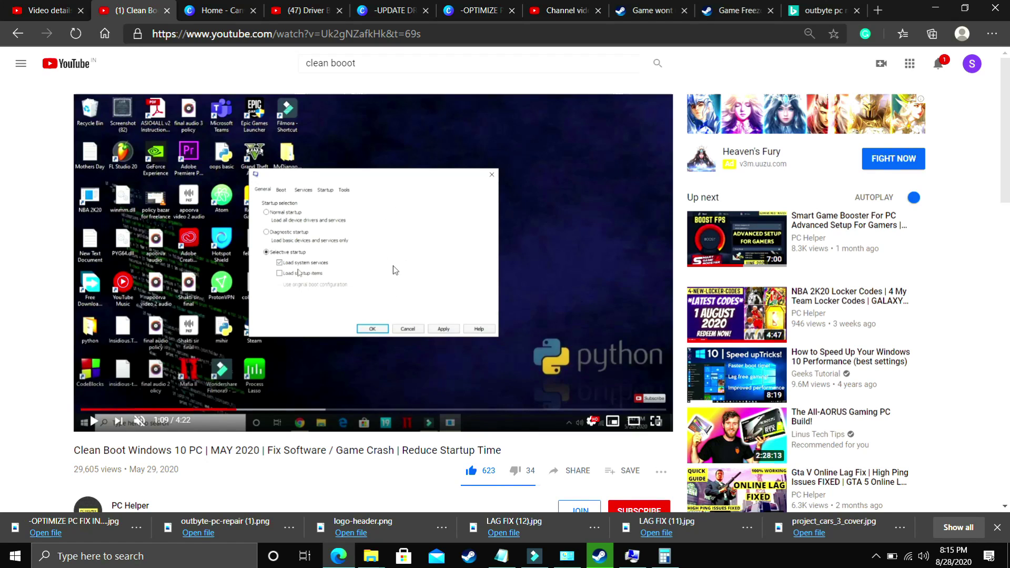
{"action": "scroll", "coordinate": [392, 266], "scroll_direction": "up", "scroll_amount": 1}
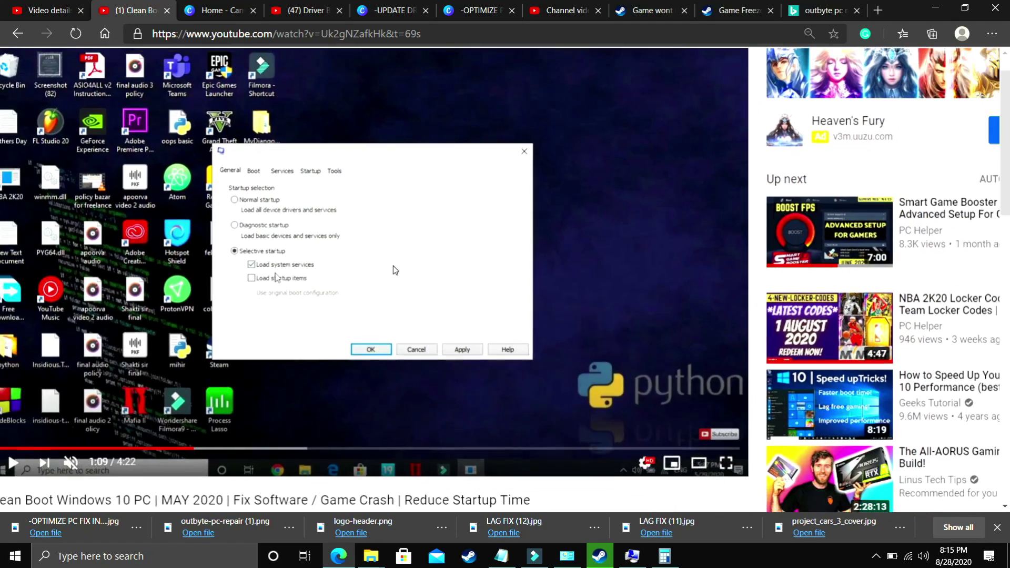
{"action": "scroll", "coordinate": [393, 267], "scroll_direction": "down", "scroll_amount": 1}
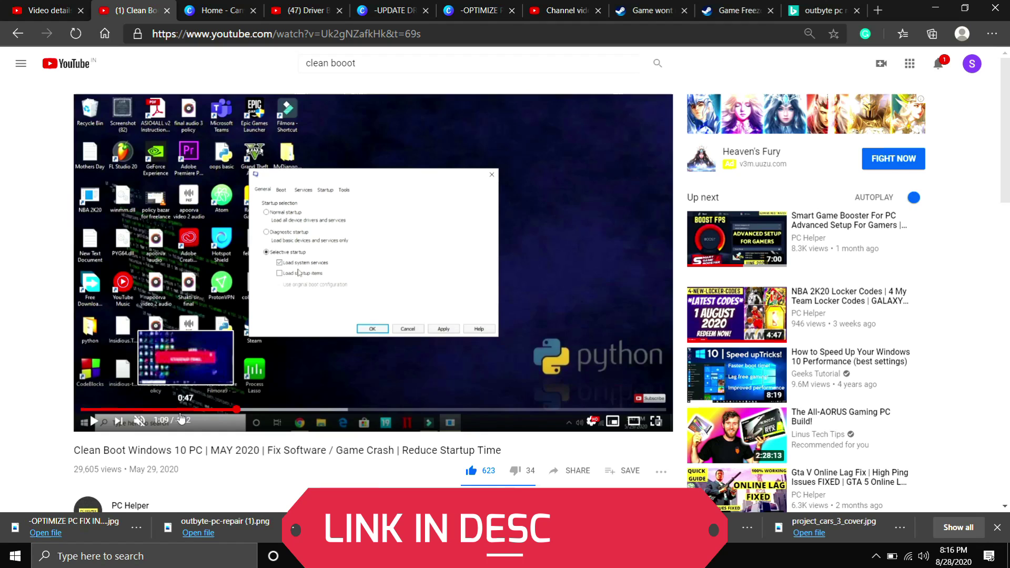
{"action": "left_click", "coordinate": [172, 411]}
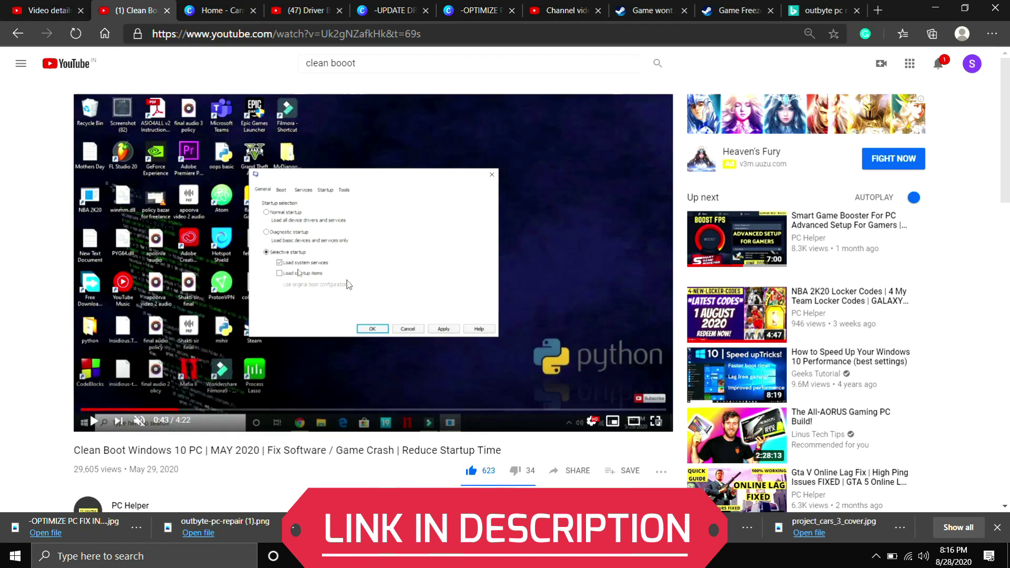
{"action": "scroll", "coordinate": [388, 352], "scroll_direction": "down", "scroll_amount": 1}
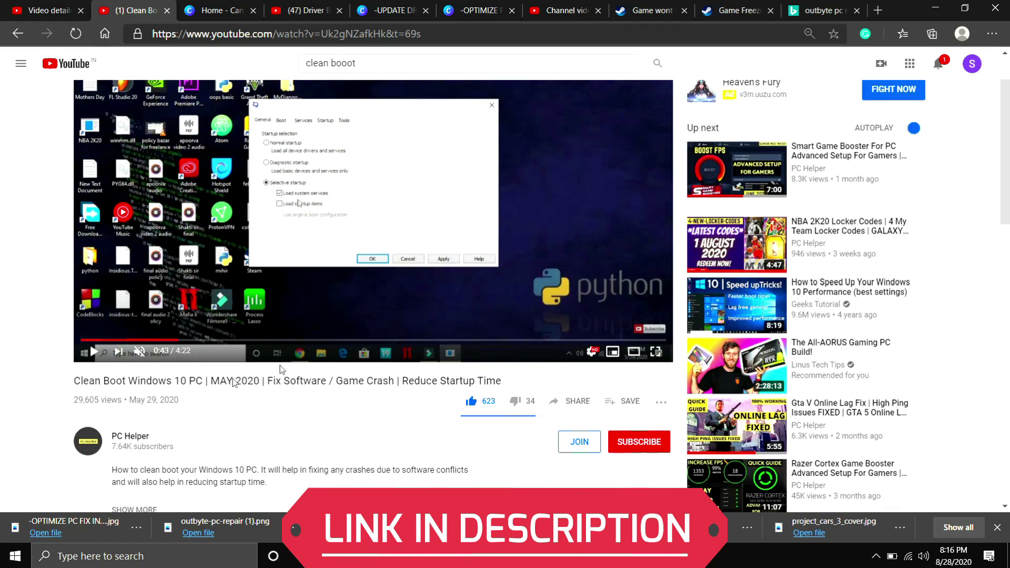
{"action": "key", "text": "ctrl+a"}
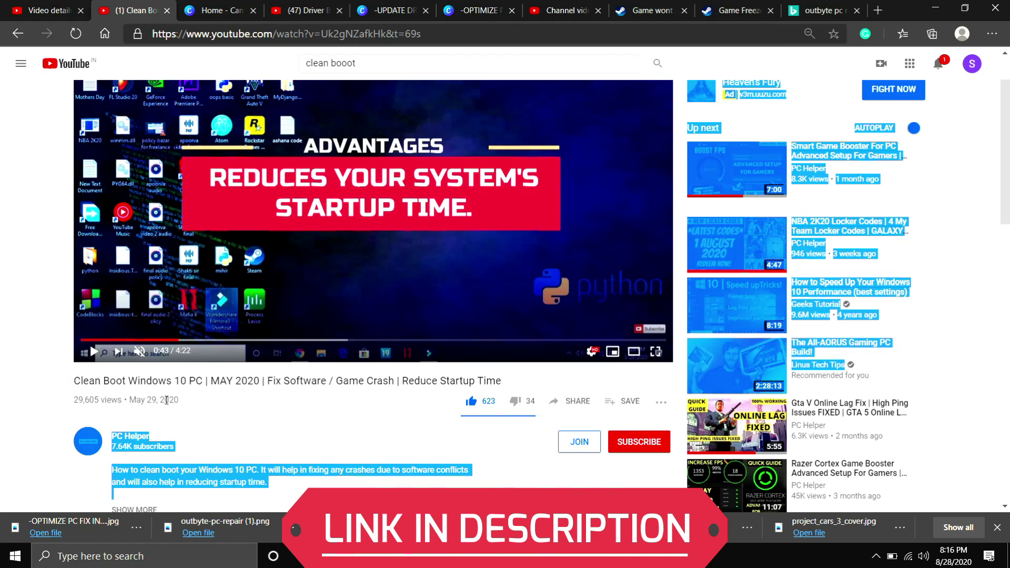
{"action": "left_click", "coordinate": [237, 390]}
{"action": "scroll", "coordinate": [319, 346], "scroll_direction": "up", "scroll_amount": 1}
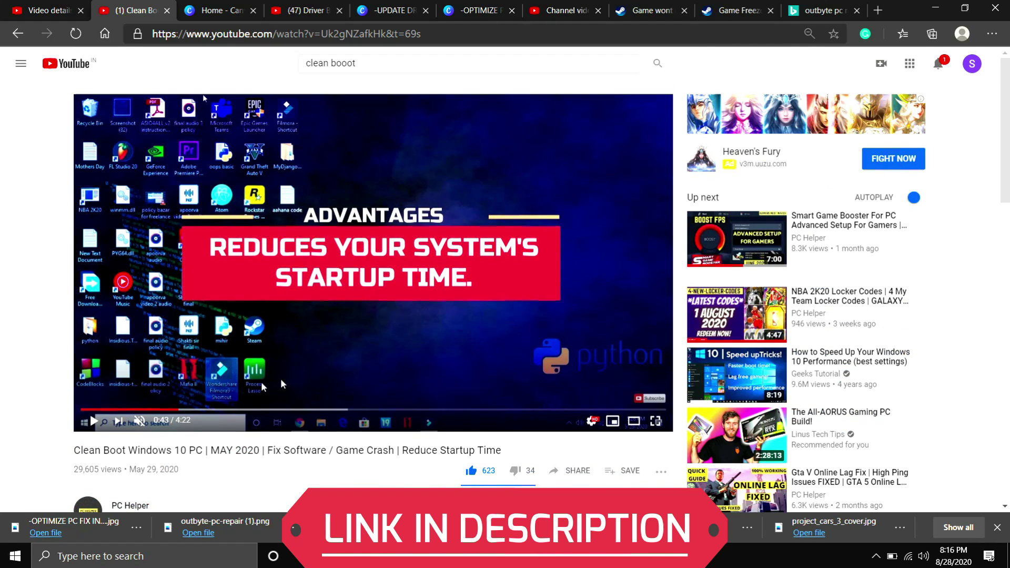
{"action": "left_click", "coordinate": [183, 410]}
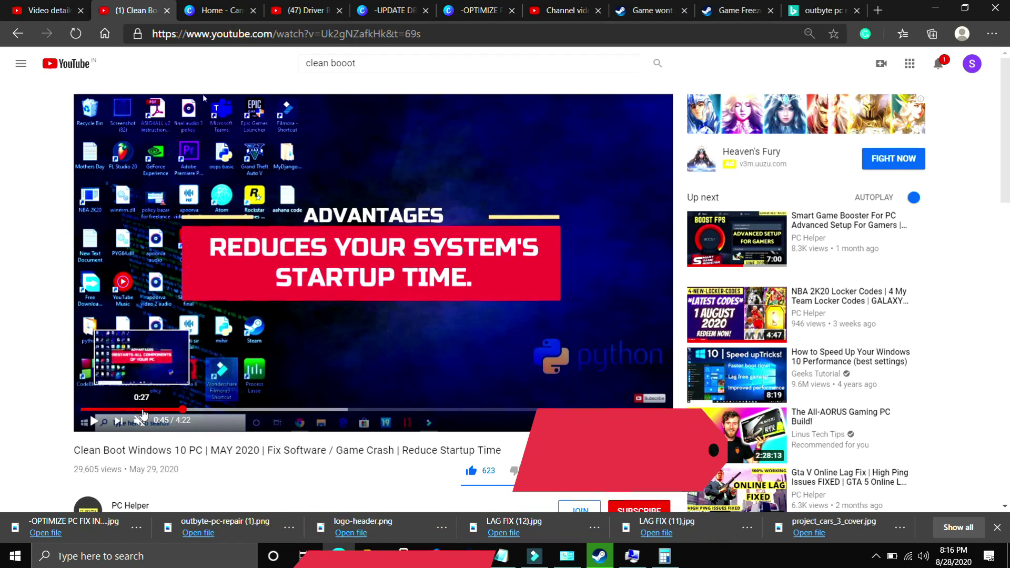
{"action": "left_click", "coordinate": [143, 413]}
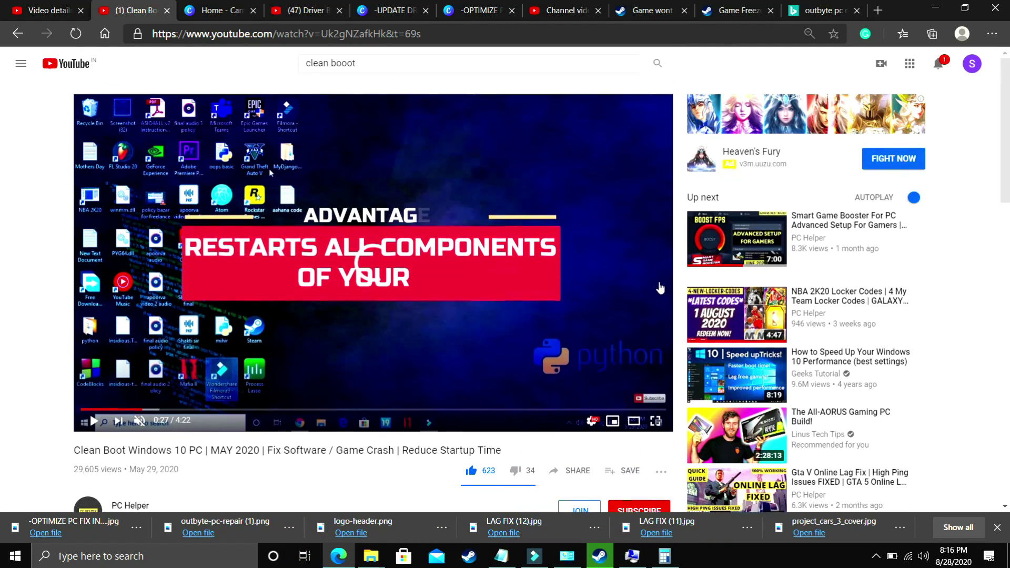
{"action": "scroll", "coordinate": [615, 363], "scroll_direction": "down", "scroll_amount": 1}
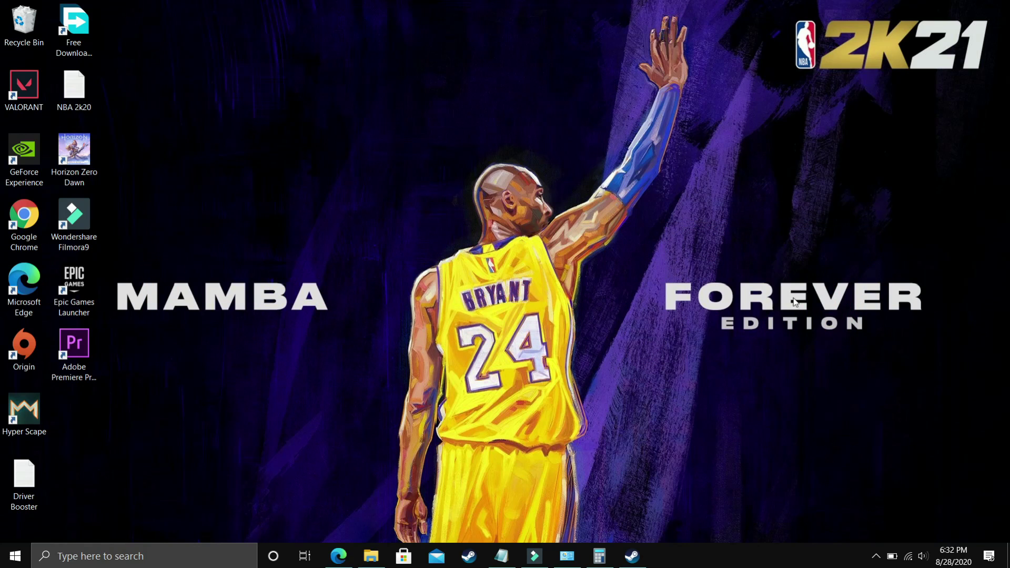
Verify the integrity of NBA 2K20's game files from its Steam Local Files properties.
{"action": "left_click", "coordinate": [632, 555]}
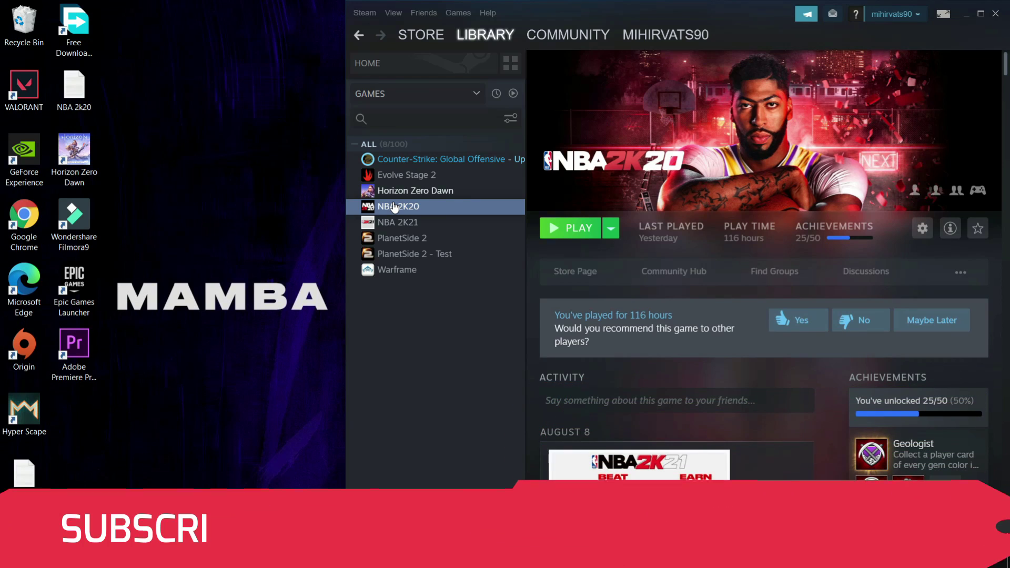
{"action": "right_click", "coordinate": [395, 207]}
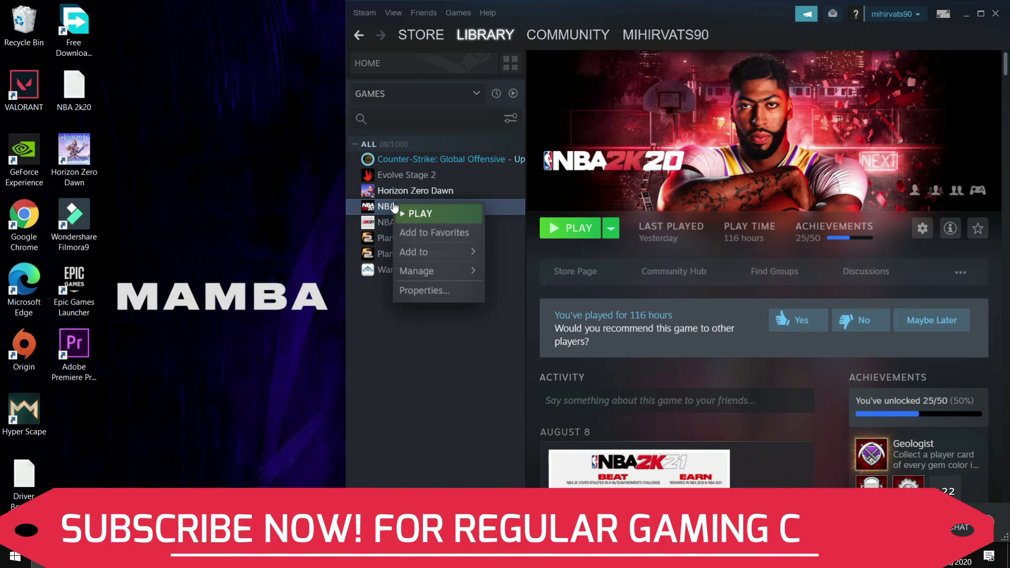
{"action": "left_click", "coordinate": [420, 295]}
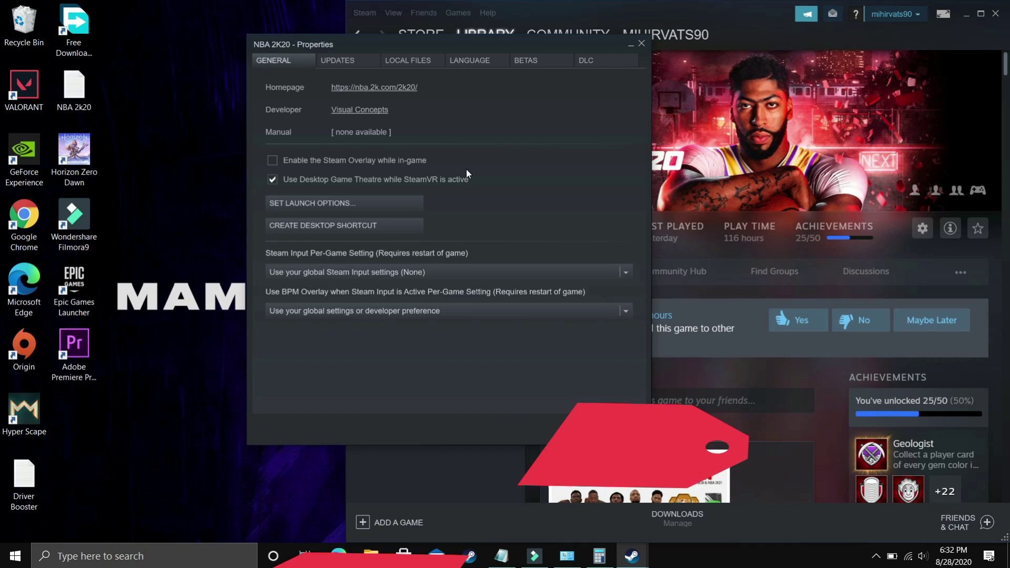
{"action": "left_click", "coordinate": [392, 68]}
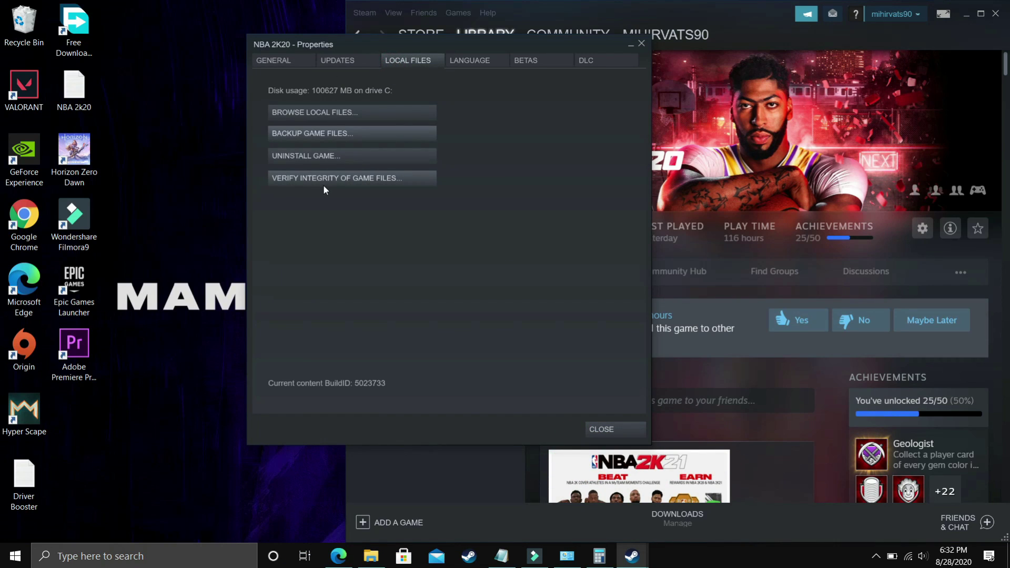
{"action": "left_click", "coordinate": [307, 180]}
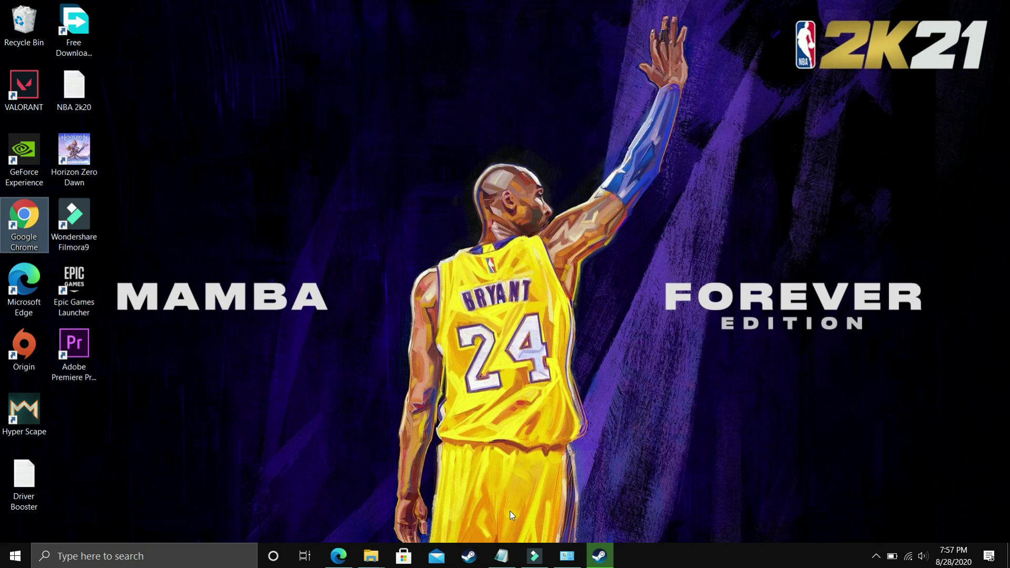
Open the System properties for This PC from the D Drive folder window.
{"action": "left_click", "coordinate": [370, 556]}
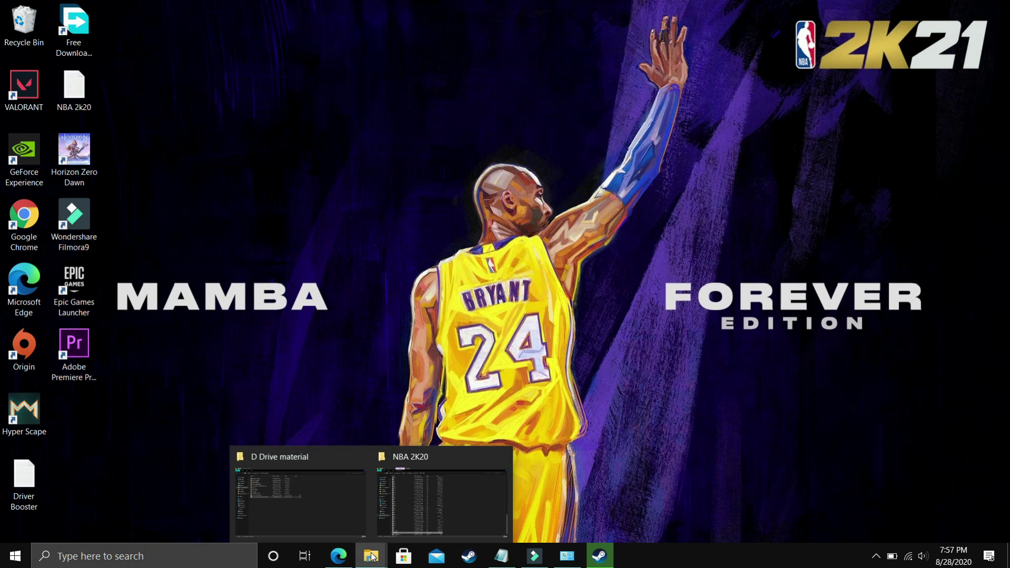
{"action": "left_click", "coordinate": [302, 501]}
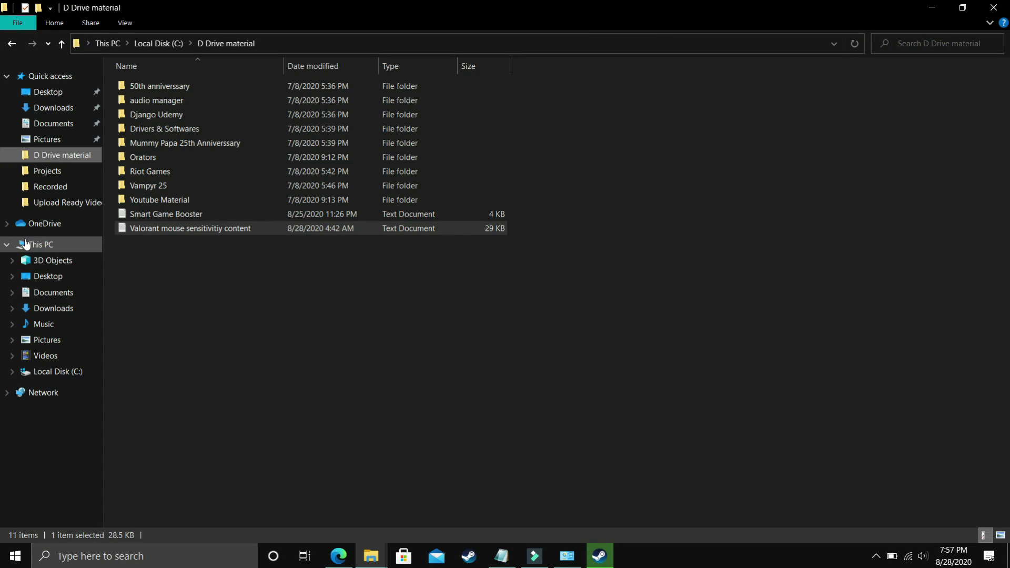
{"action": "right_click", "coordinate": [26, 243]}
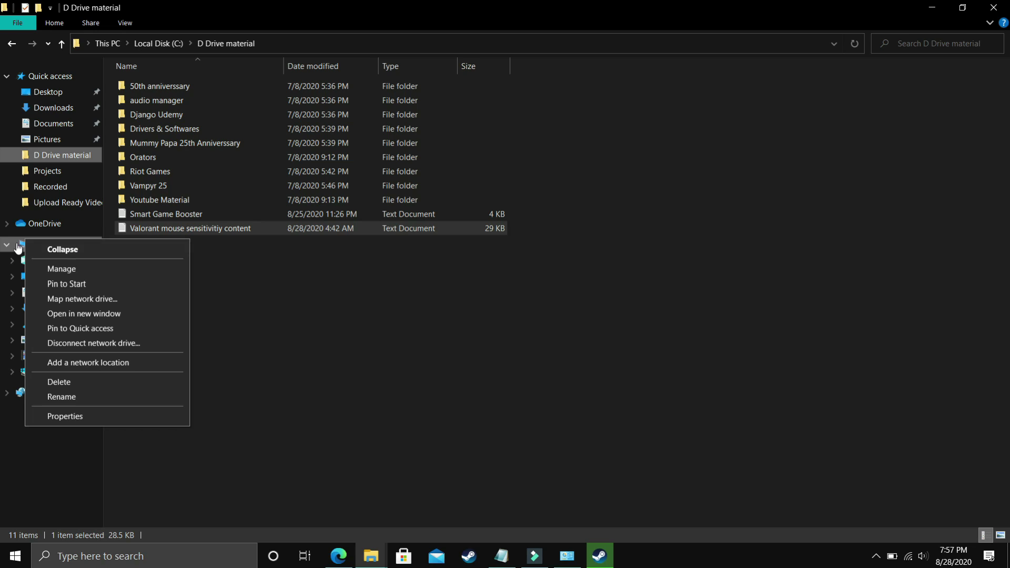
{"action": "left_click", "coordinate": [59, 416]}
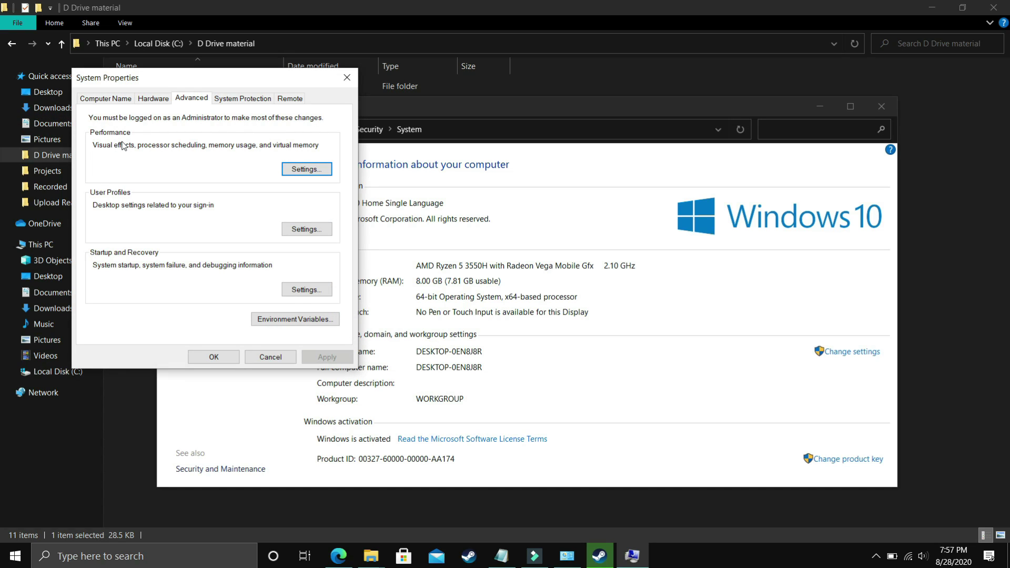
Set processor scheduling to favour Programs and open the Virtual Memory settings.
{"action": "left_click", "coordinate": [307, 168]}
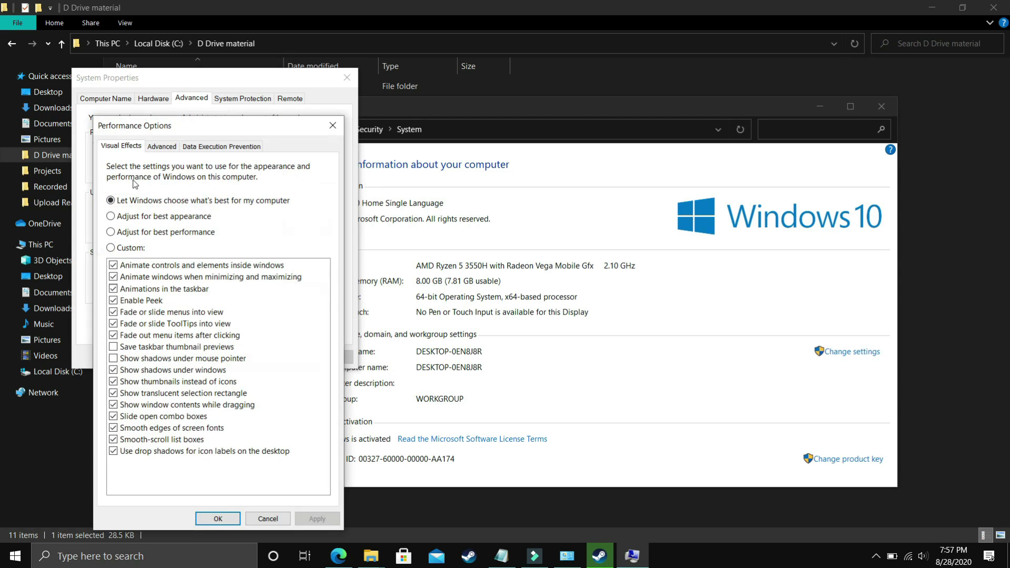
{"action": "left_click", "coordinate": [167, 149]}
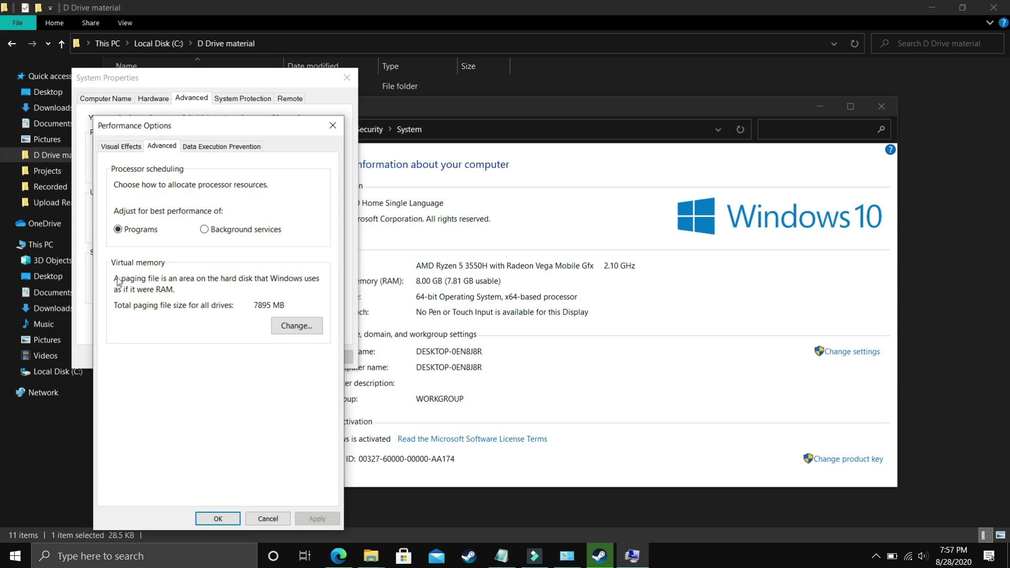
{"action": "left_click", "coordinate": [131, 232]}
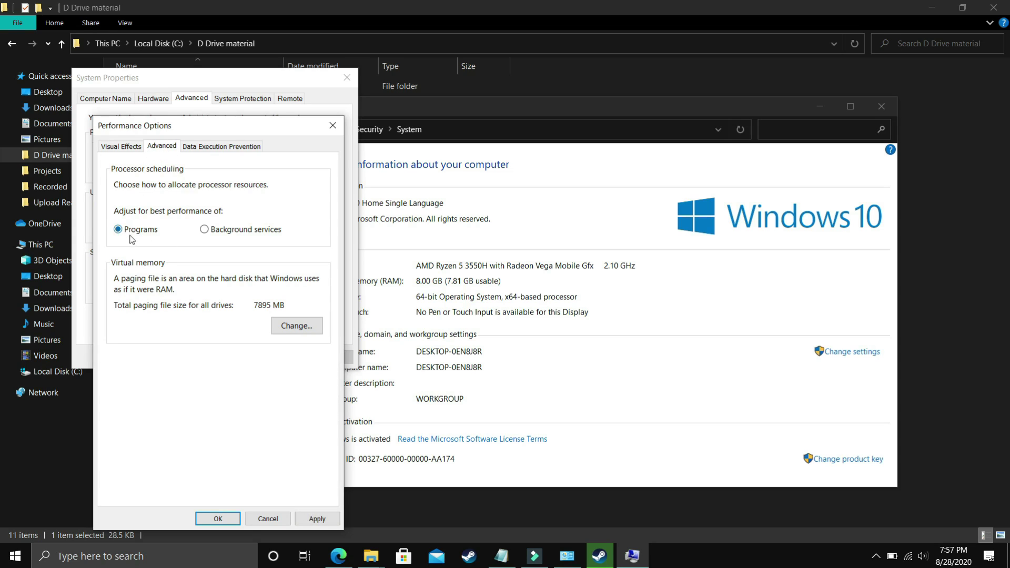
{"action": "left_click", "coordinate": [295, 326]}
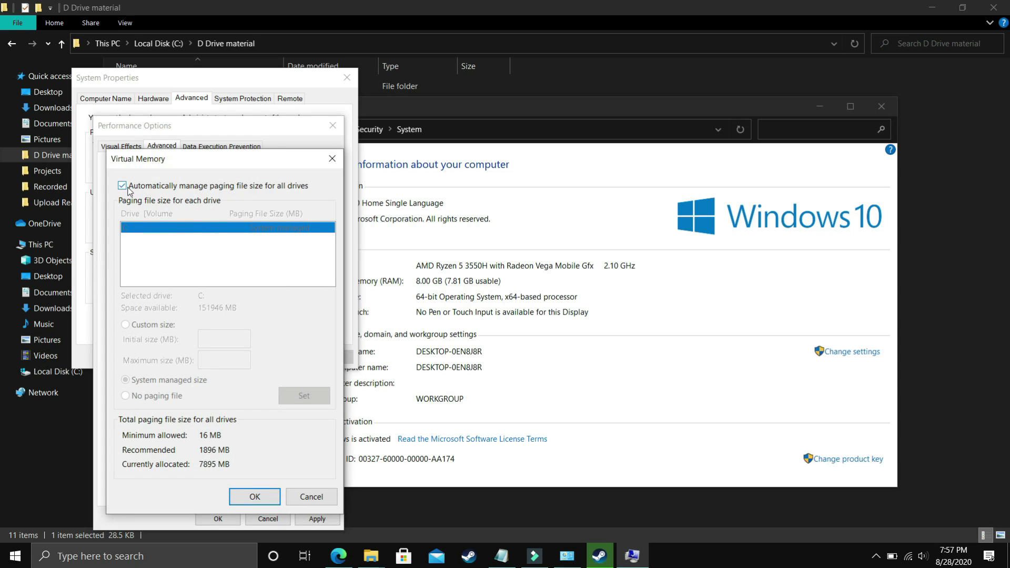
Give drive C:'s paging file a custom size with 1896 MB initial size.
{"action": "left_click", "coordinate": [126, 187]}
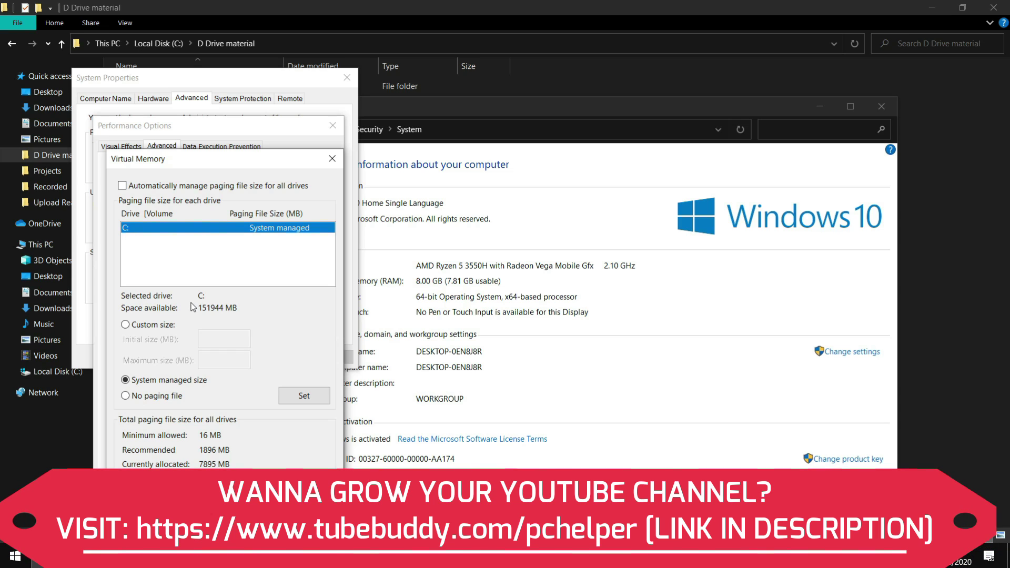
{"action": "left_click", "coordinate": [142, 326]}
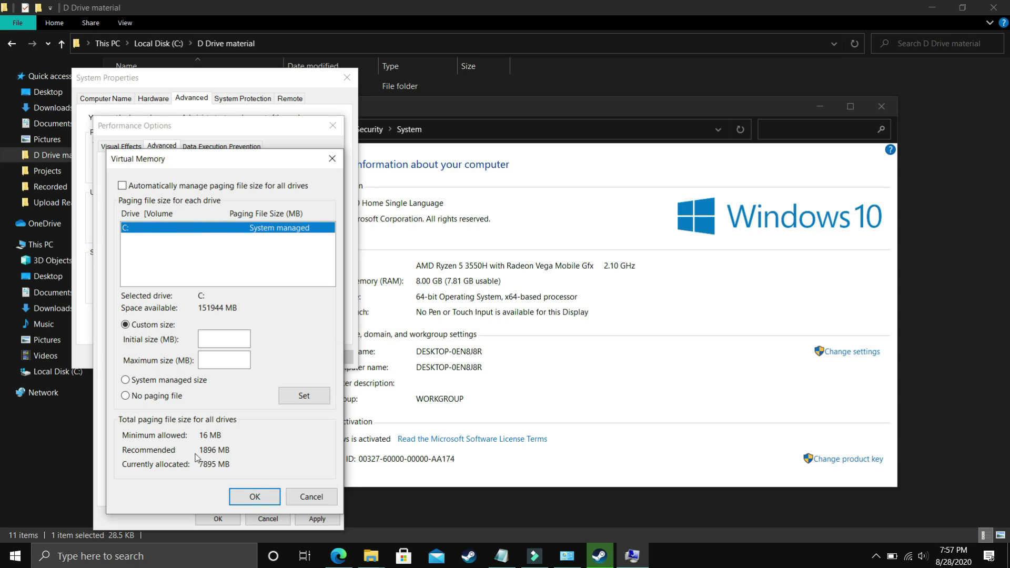
{"action": "left_click", "coordinate": [210, 337]}
{"action": "type", "text": "1"}
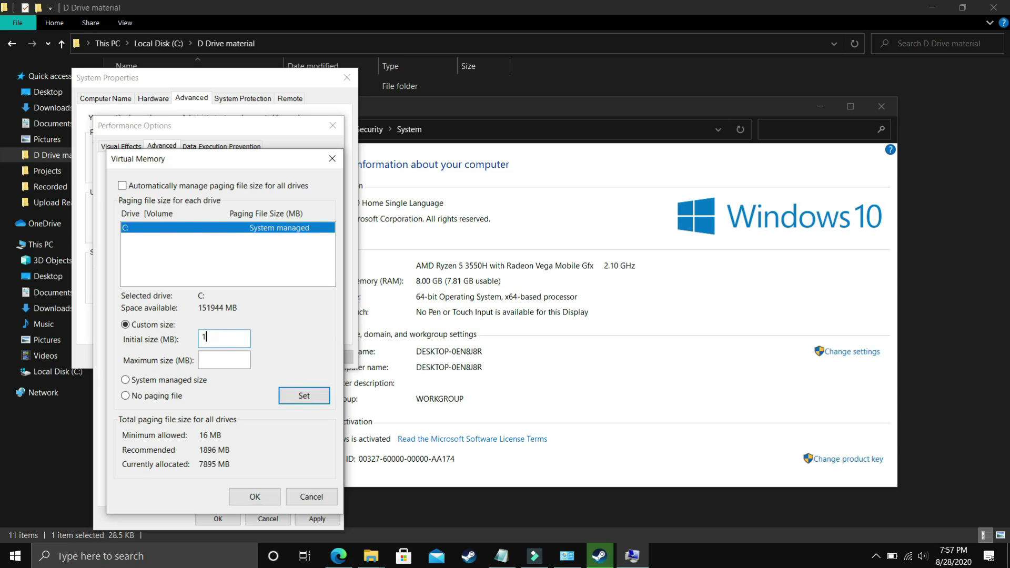
{"action": "type", "text": "896"}
{"action": "left_click", "coordinate": [222, 359]}
Work out 8 × 1024 in Calculator and enter 8192 MB as the maximum paging size.
{"action": "left_click", "coordinate": [129, 561]}
{"action": "type", "text": "c"}
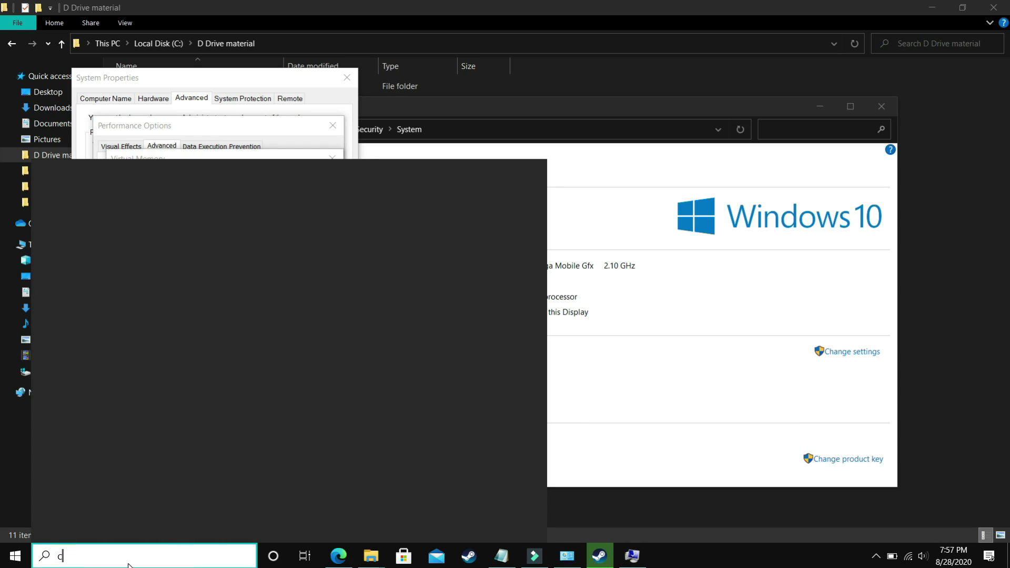
{"action": "type", "text": "a"}
{"action": "key", "text": "Return"}
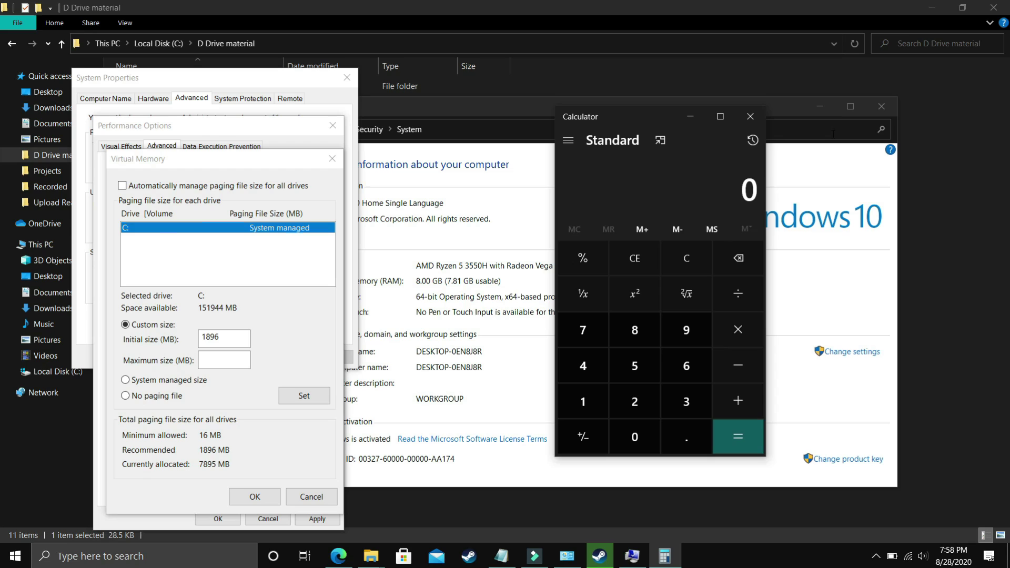
{"action": "type", "text": "8 × 1,024"}
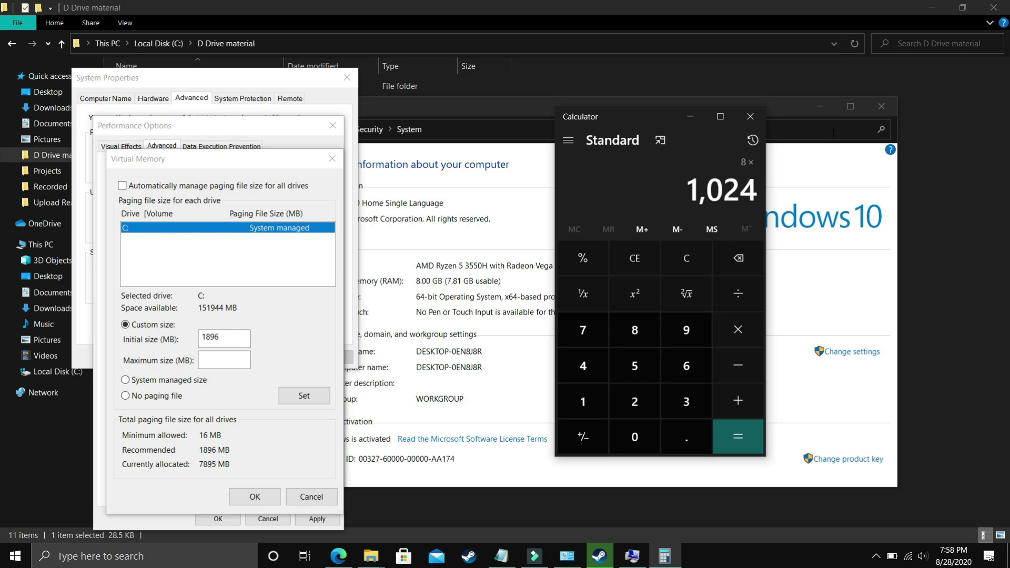
{"action": "key", "text": "Return"}
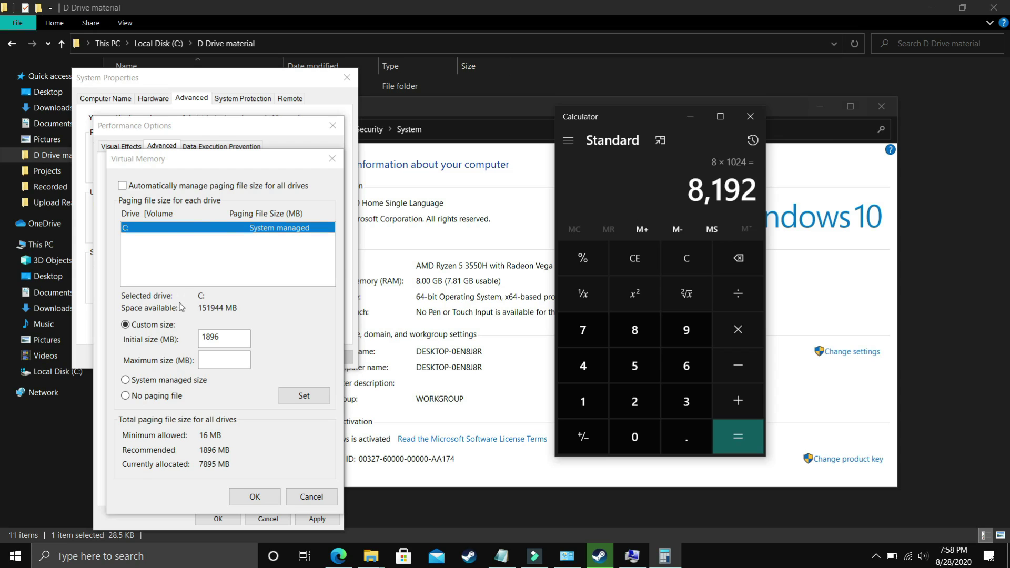
{"action": "left_click", "coordinate": [224, 362]}
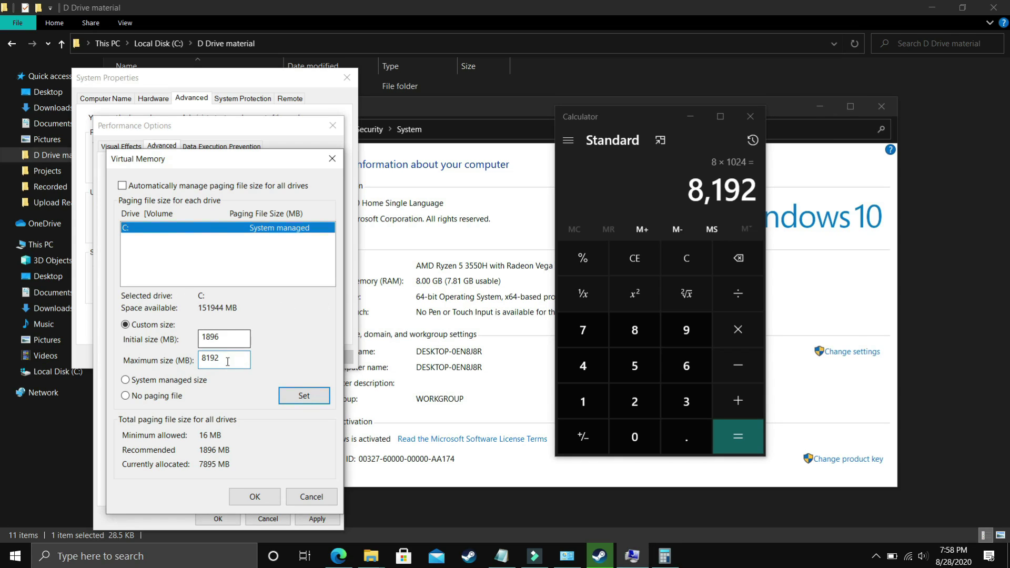
Calculate 16 × 1024, 32 × 1024 and 12 × 1024 (12,288) in Calculator.
{"action": "left_click", "coordinate": [687, 255]}
{"action": "type", "text": "16 × "}
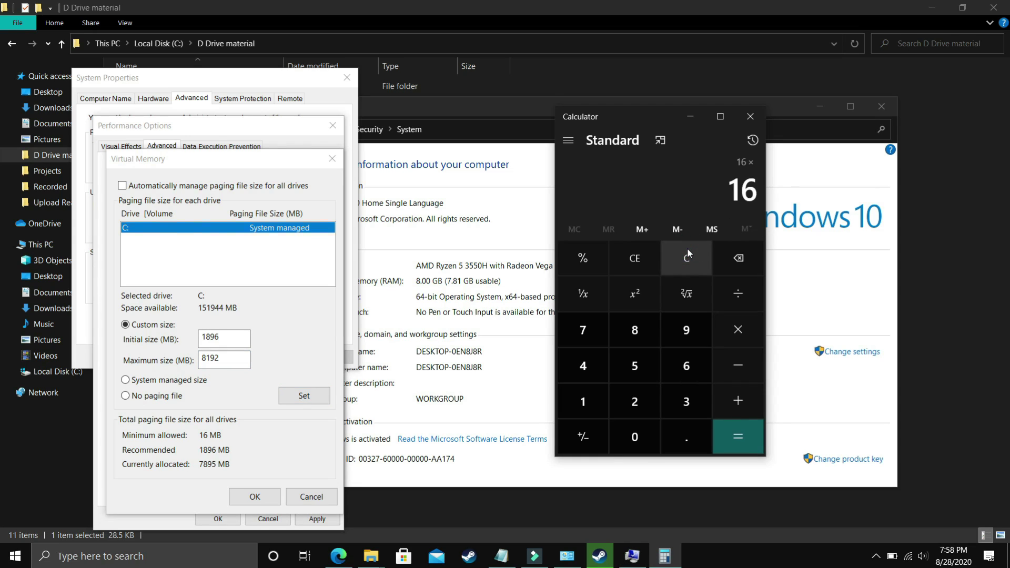
{"action": "type", "text": "1,024"}
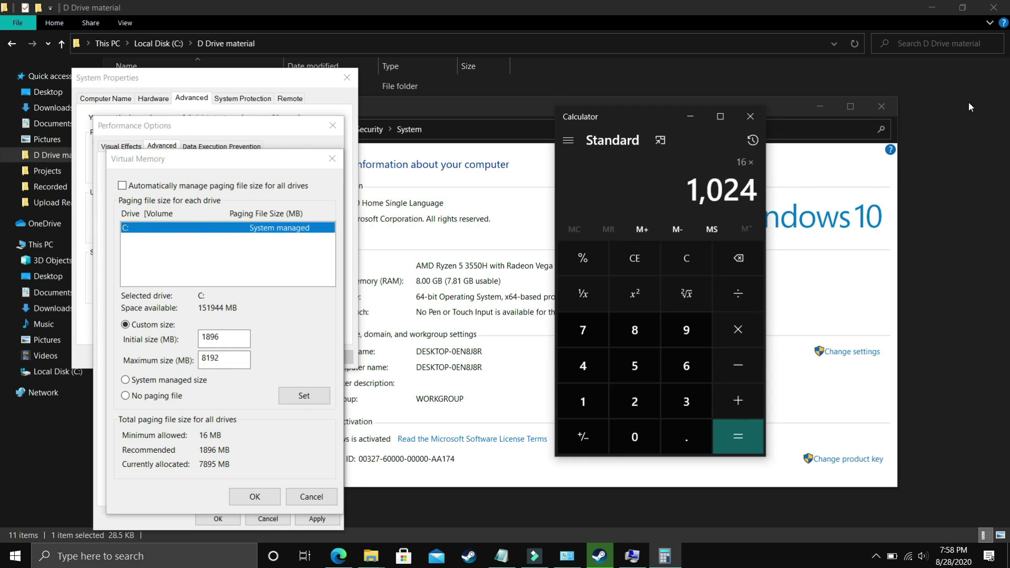
{"action": "key", "text": "Return"}
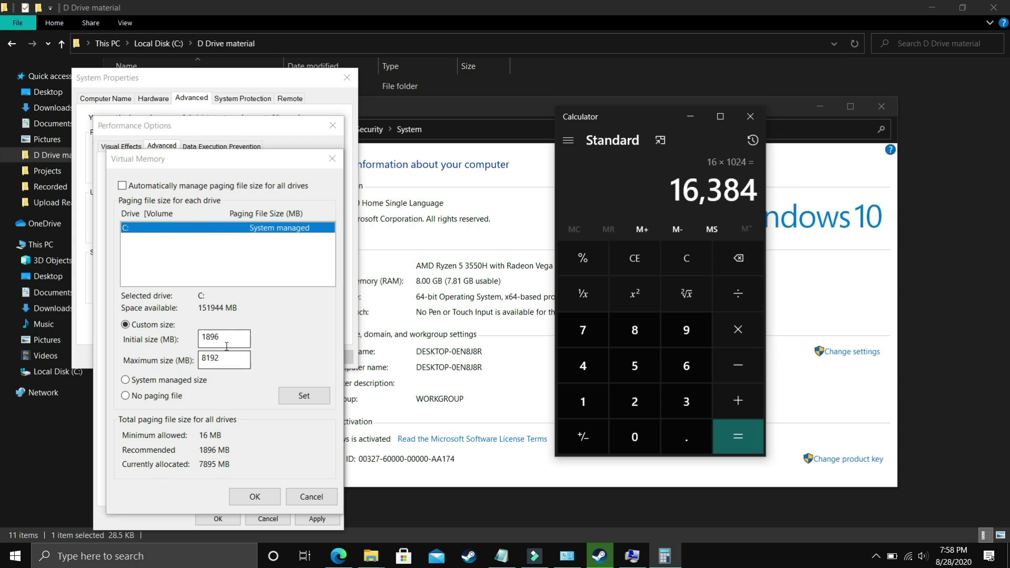
{"action": "left_click", "coordinate": [689, 268]}
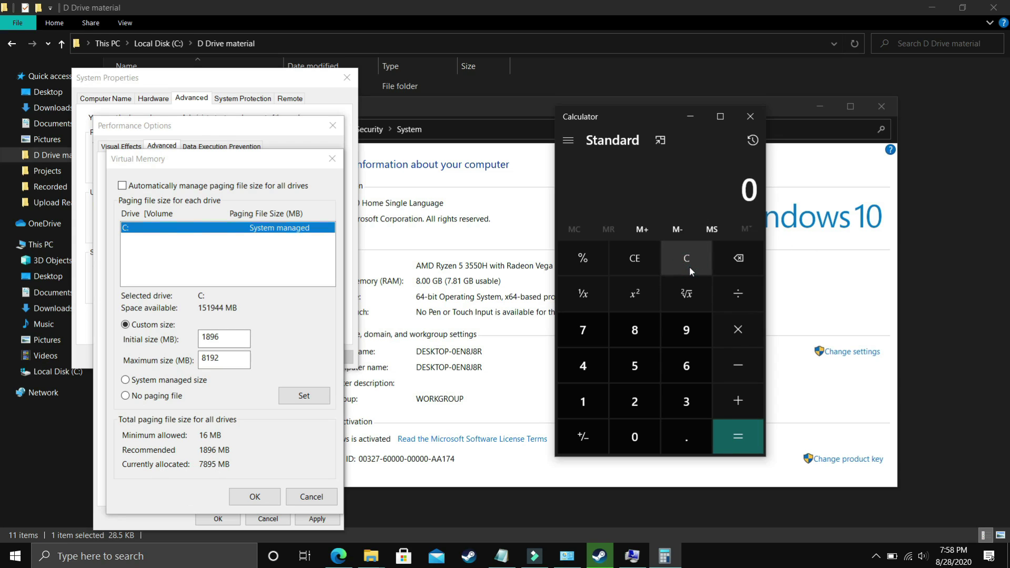
{"action": "type", "text": "32*102"}
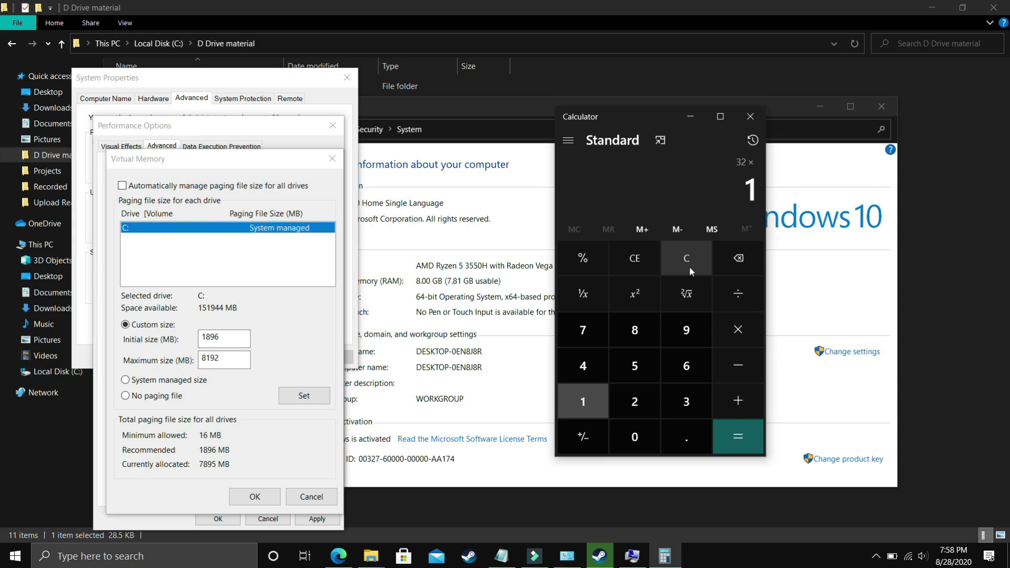
{"action": "type", "text": "4"}
{"action": "key", "text": "Return"}
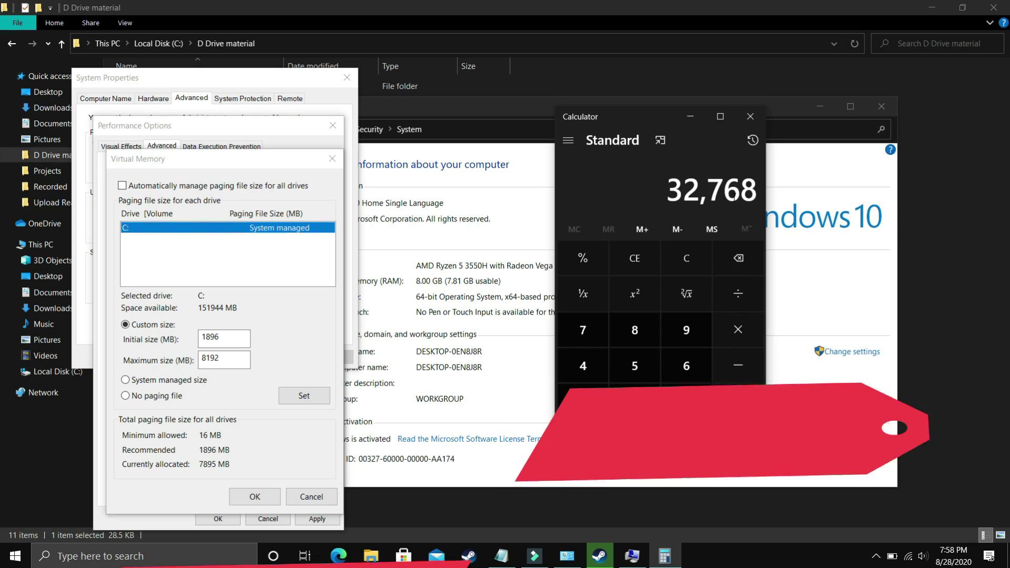
{"action": "left_click", "coordinate": [686, 256]}
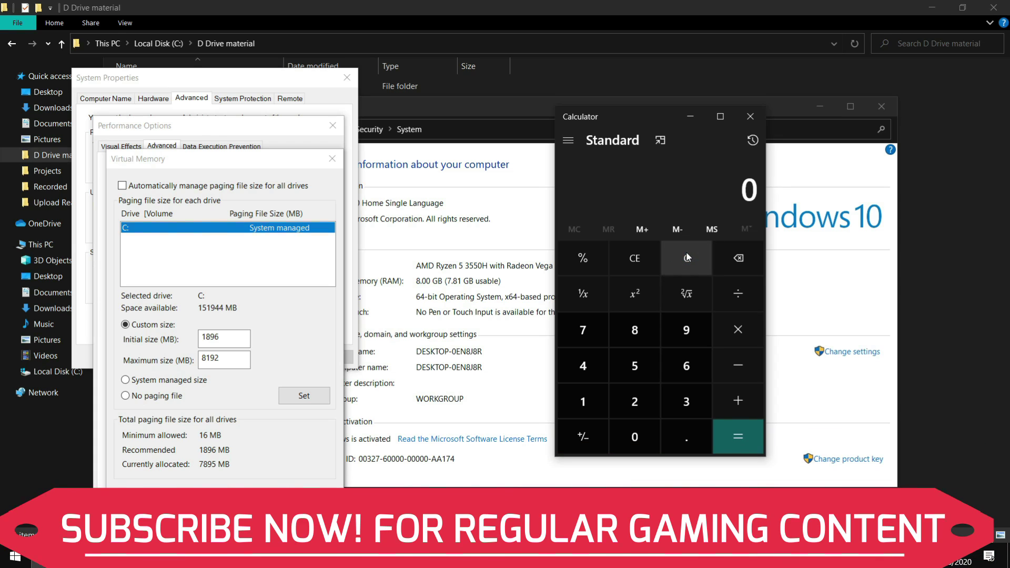
{"action": "type", "text": "12*1"}
{"action": "type", "text": "02"}
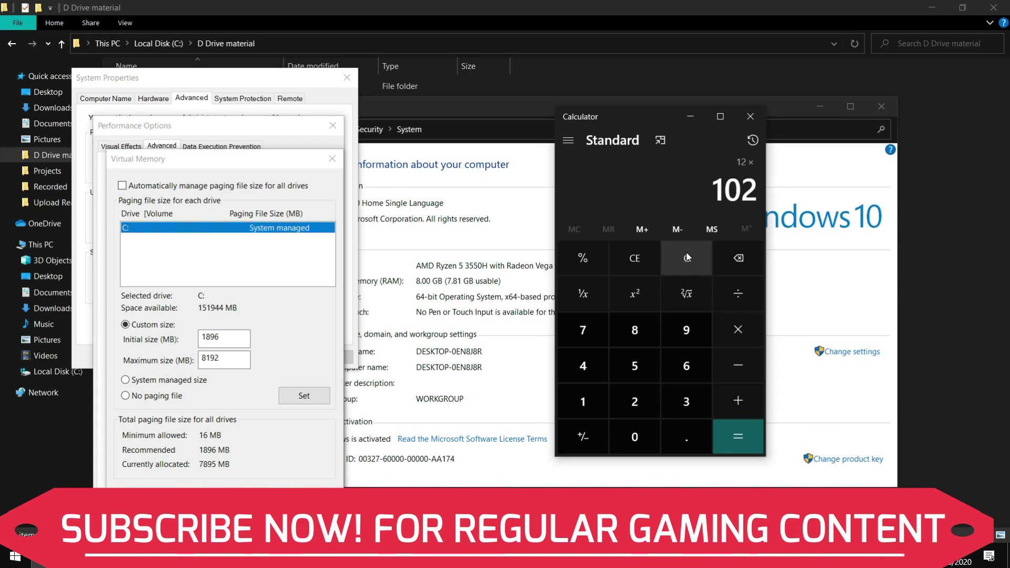
{"action": "type", "text": "4"}
{"action": "key", "text": "Return"}
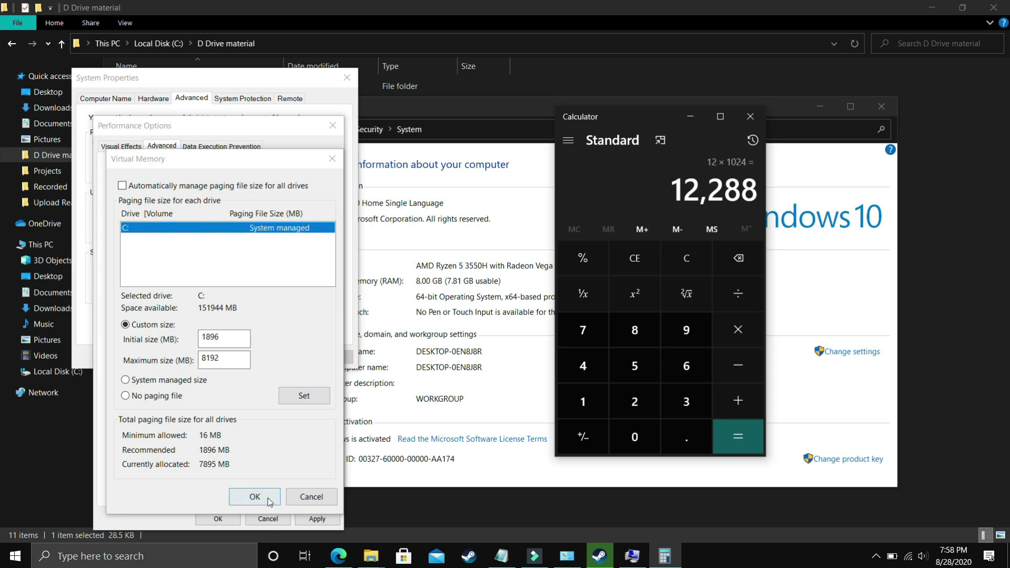
Confirm the 1896–8192 MB paging file, acknowledge the restart notice, and apply performance settings.
{"action": "left_click", "coordinate": [263, 525]}
{"action": "key", "text": "Return"}
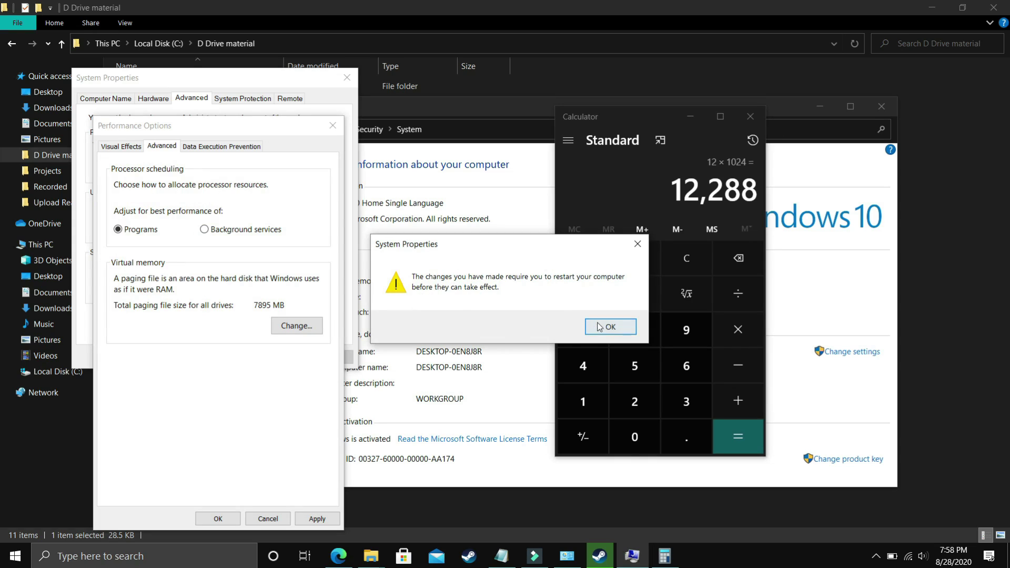
{"action": "left_click", "coordinate": [606, 326]}
{"action": "left_click", "coordinate": [316, 519]}
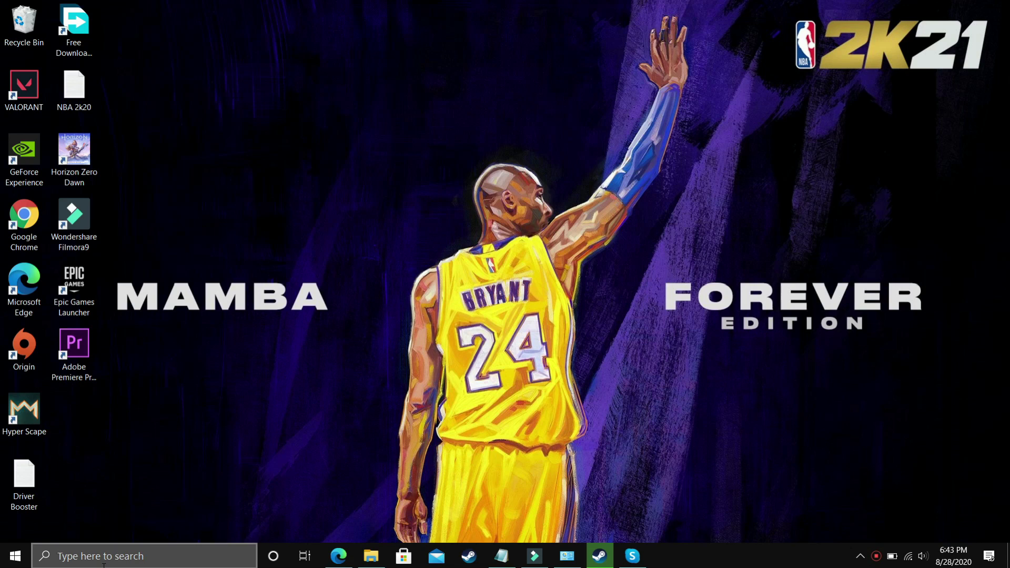
Find Steam through Windows search and launch it as administrator.
{"action": "left_click", "coordinate": [122, 554]}
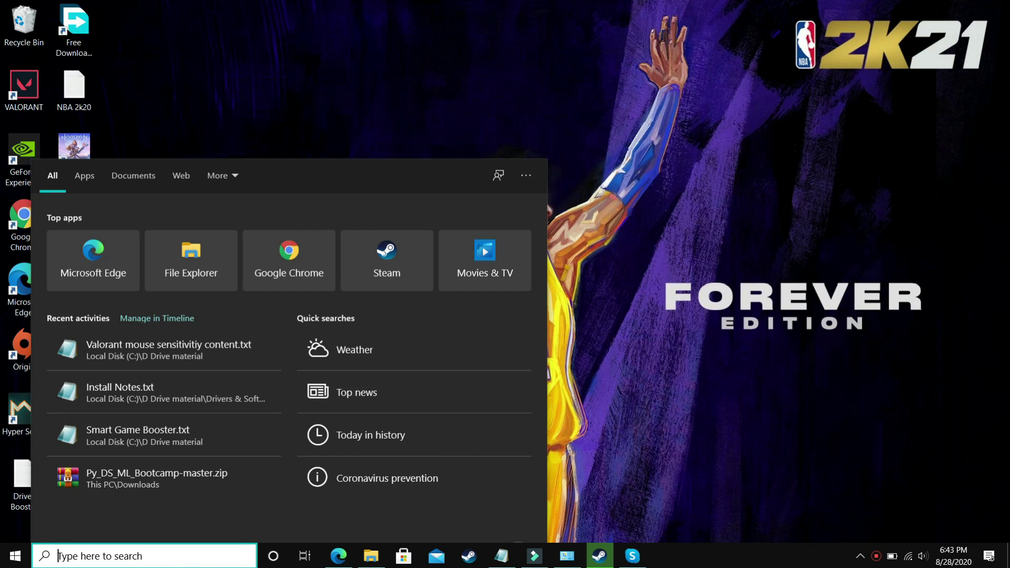
{"action": "type", "text": "steam"}
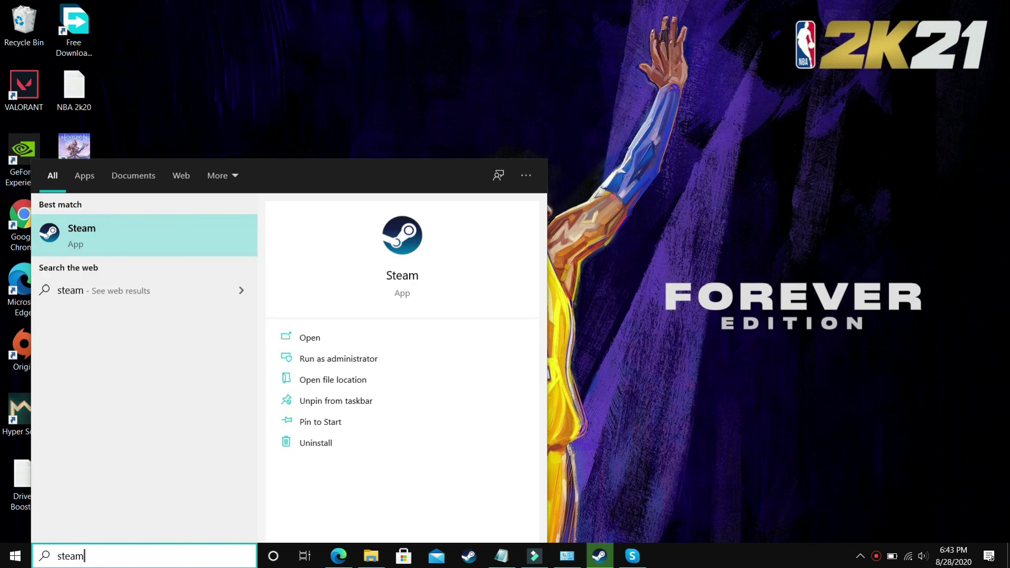
{"action": "right_click", "coordinate": [148, 237]}
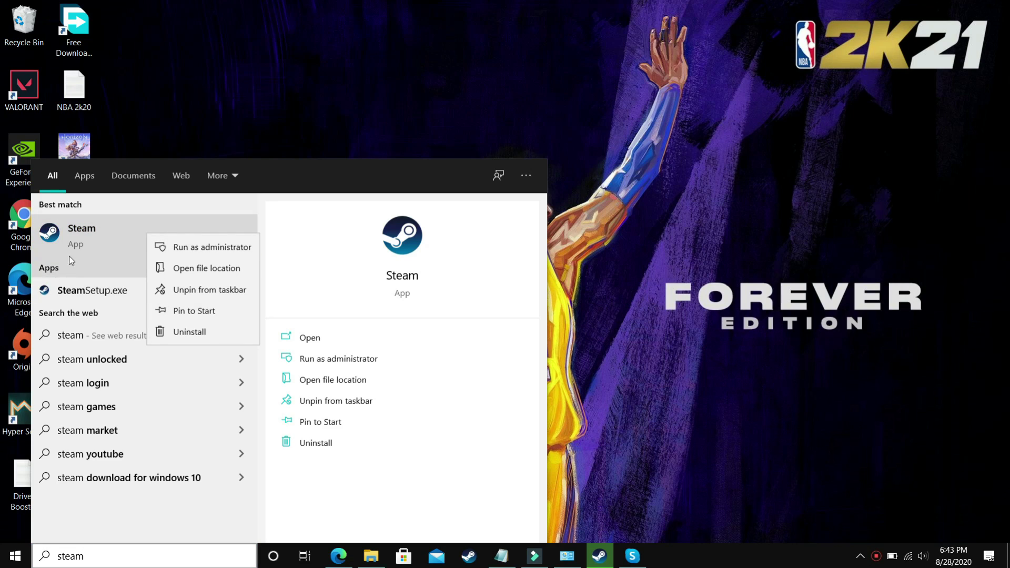
{"action": "left_click", "coordinate": [195, 251]}
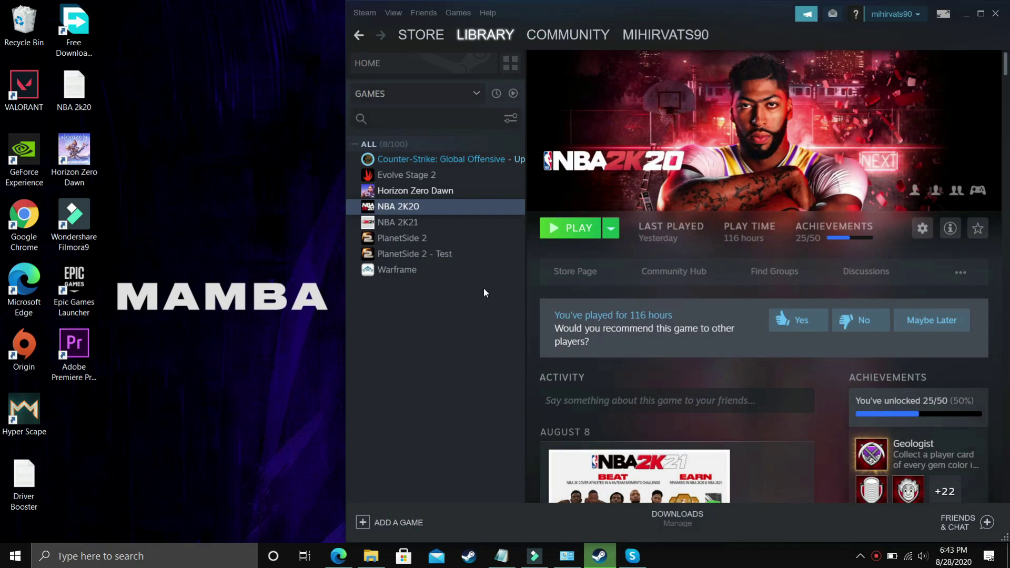
Open NBA 2K20's local install folder via its Steam properties, Local Files, Browse Local Files.
{"action": "right_click", "coordinate": [373, 211]}
{"action": "left_click", "coordinate": [398, 292]}
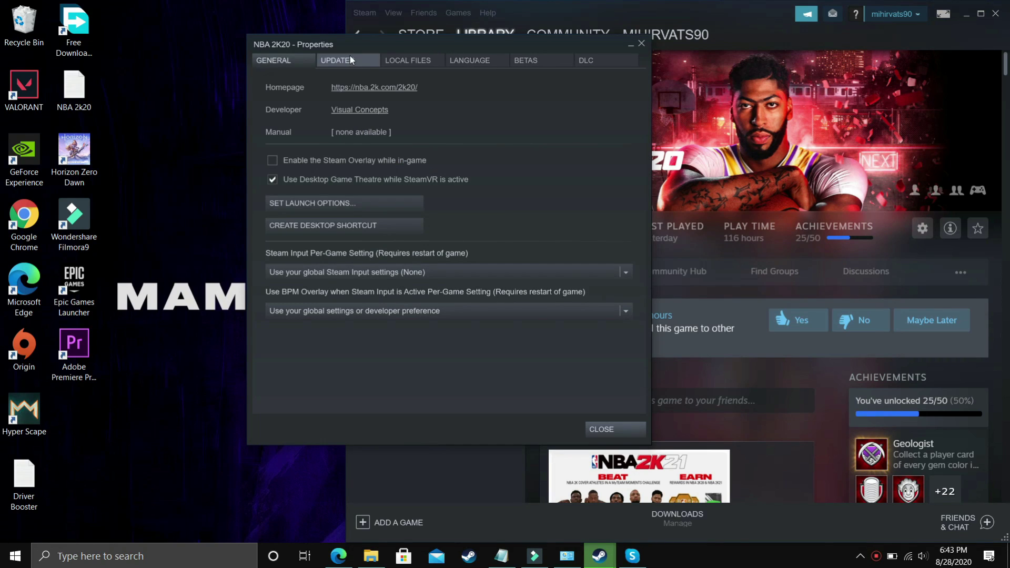
{"action": "left_click", "coordinate": [416, 62]}
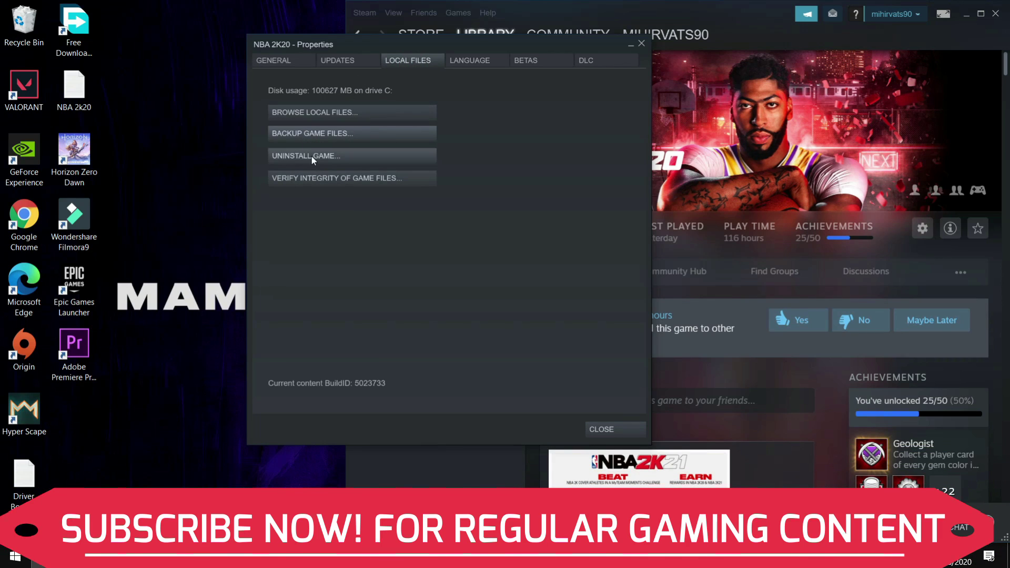
{"action": "left_click", "coordinate": [331, 112]}
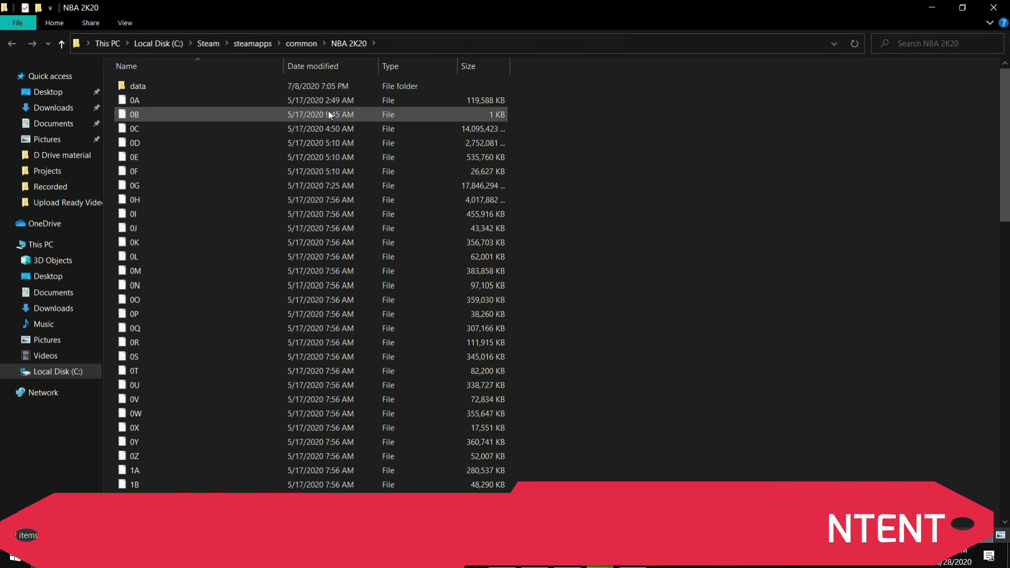
Locate NBA2K20.exe in the game folder and bring up its Compatibility properties.
{"action": "left_click", "coordinate": [284, 204]}
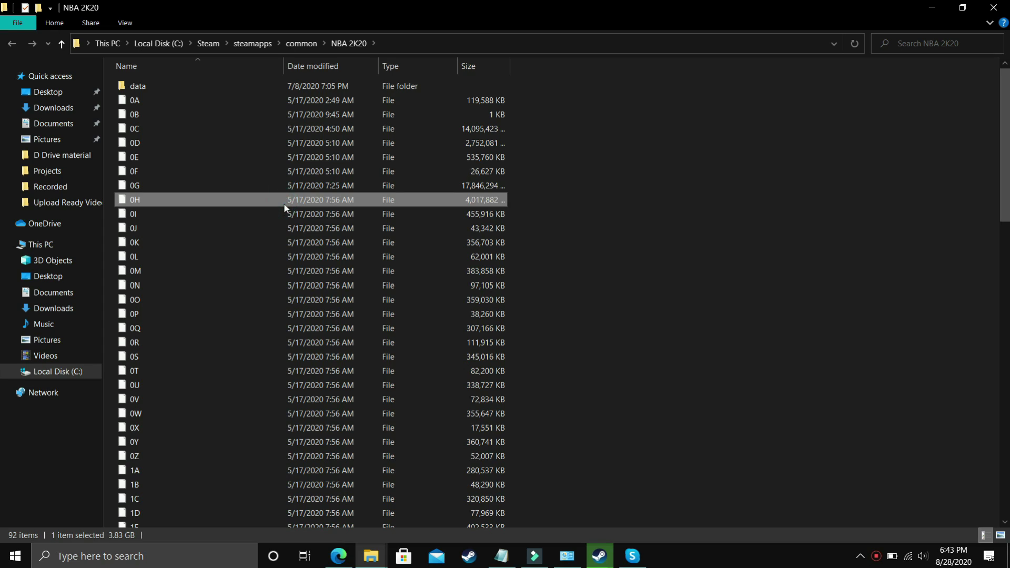
{"action": "key", "text": "n"}
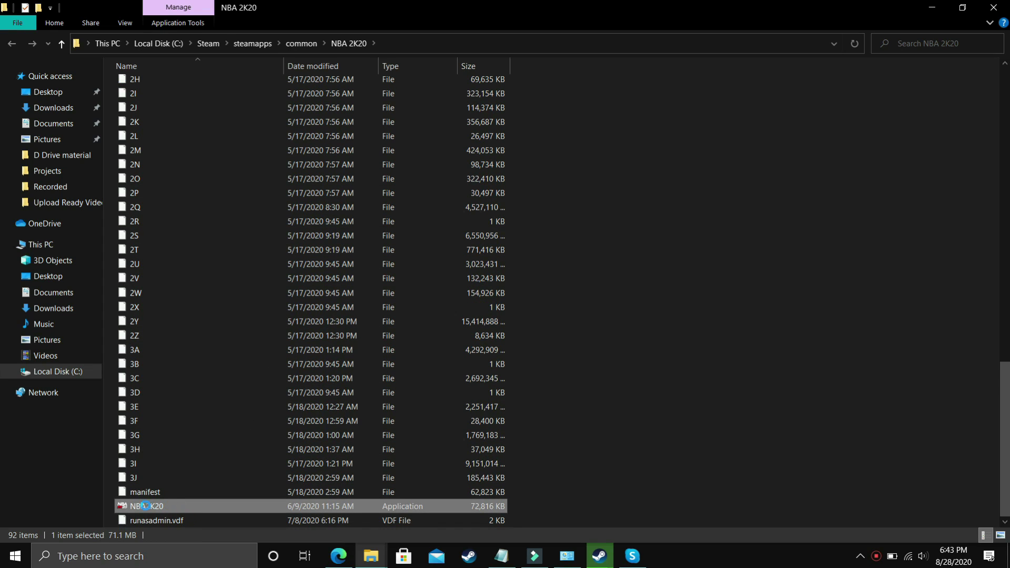
{"action": "right_click", "coordinate": [156, 507]}
{"action": "left_click", "coordinate": [213, 489]}
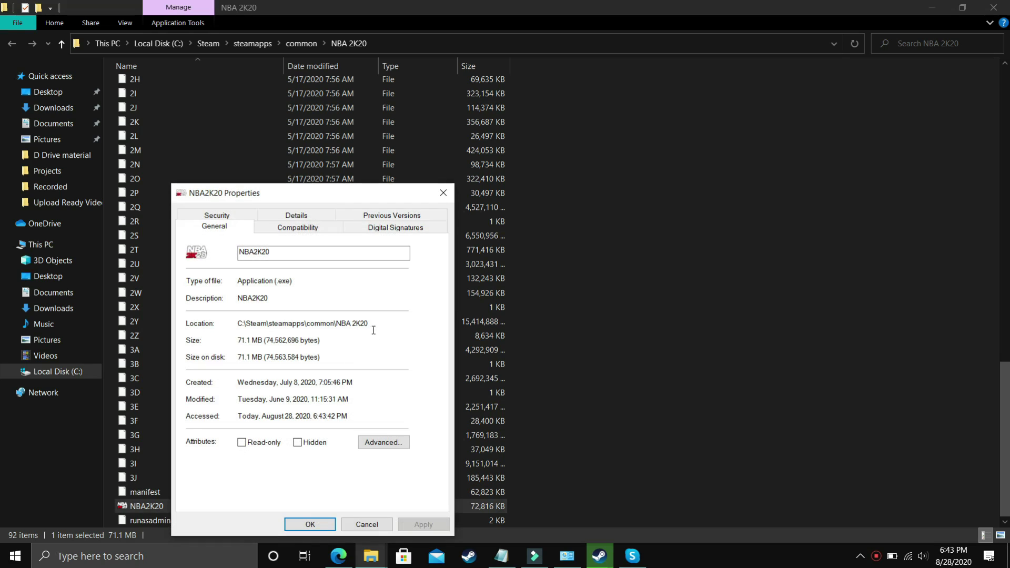
{"action": "left_click", "coordinate": [287, 227]}
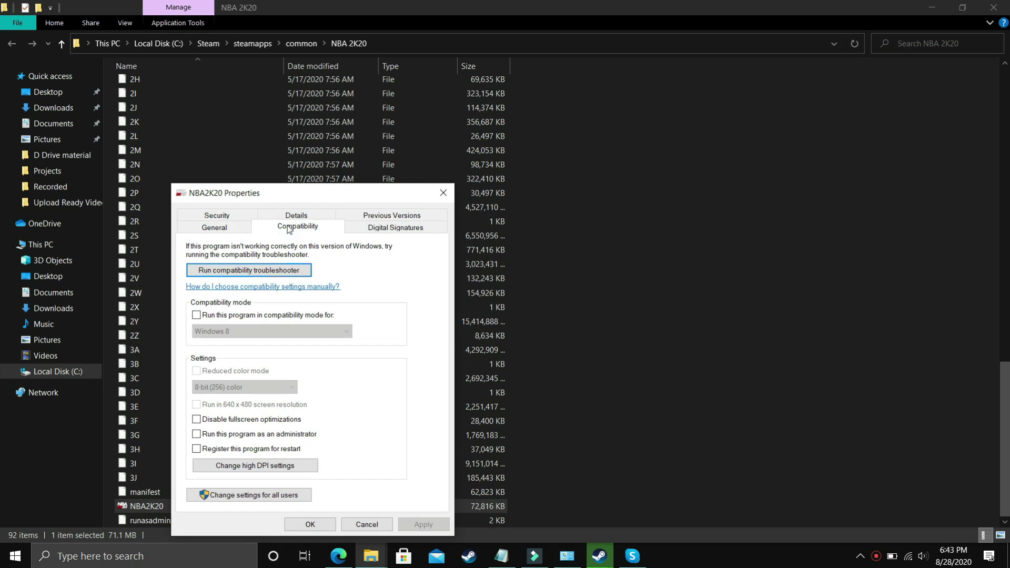
Disable fullscreen optimizations and set NBA2K20.exe to run as administrator, then apply.
{"action": "left_click", "coordinate": [213, 315]}
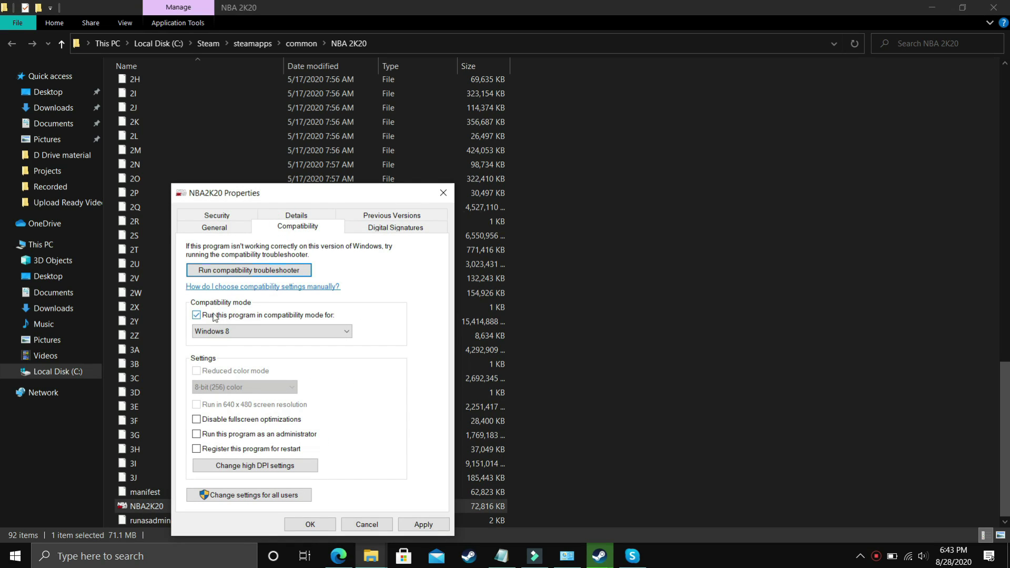
{"action": "left_click", "coordinate": [221, 315]}
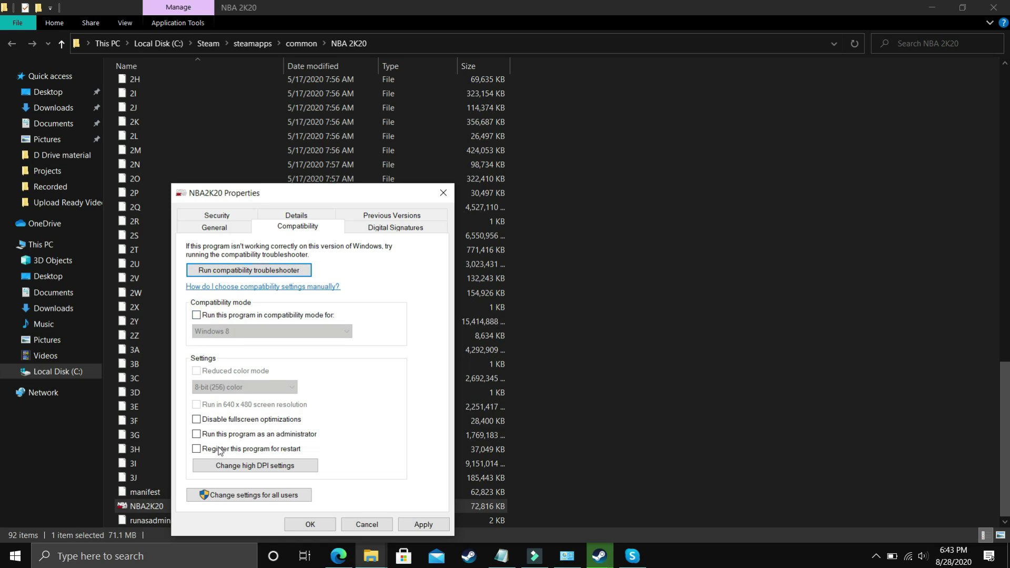
{"action": "left_click", "coordinate": [237, 424]}
{"action": "left_click", "coordinate": [224, 438]}
{"action": "left_click", "coordinate": [417, 525]}
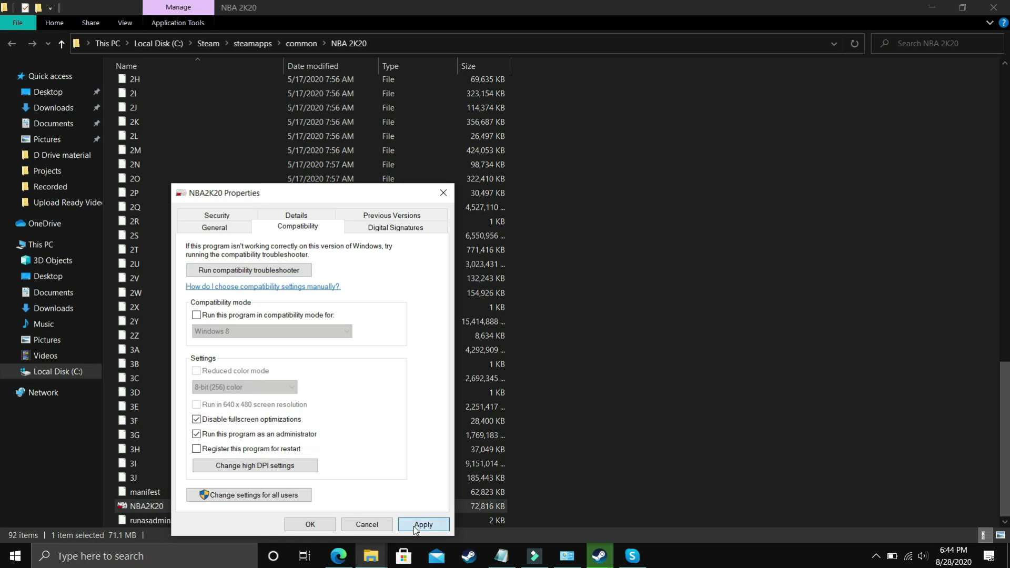
{"action": "left_click", "coordinate": [310, 524]}
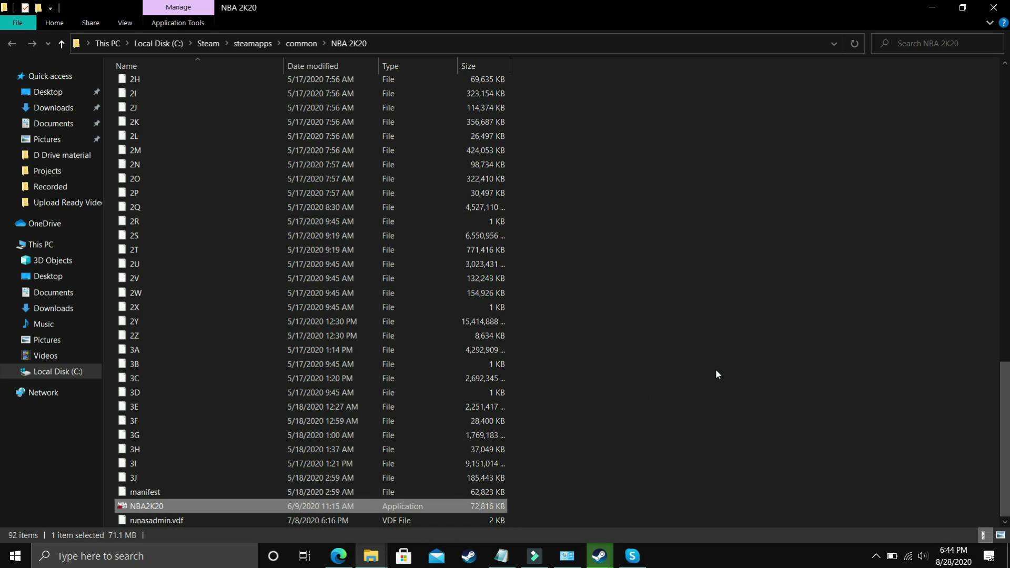
Minimize the NBA 2K20 game folder window and bring Edge back up.
{"action": "left_click", "coordinate": [931, 7]}
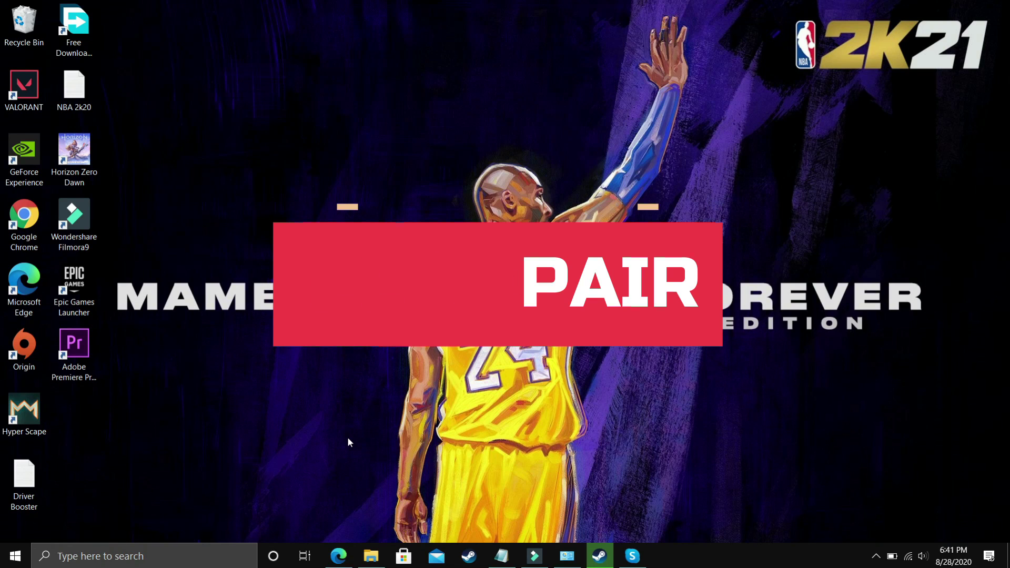
{"action": "left_click", "coordinate": [339, 553]}
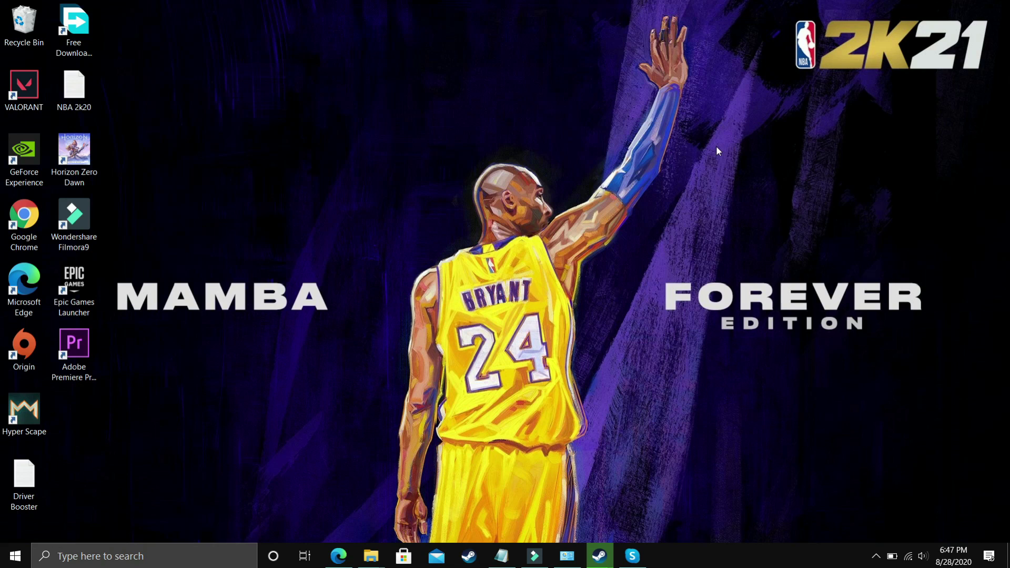
Bring up Edge's Bing 'driver updater' results, then view the Driver Booster 7 YouTube video.
{"action": "left_click", "coordinate": [338, 556]}
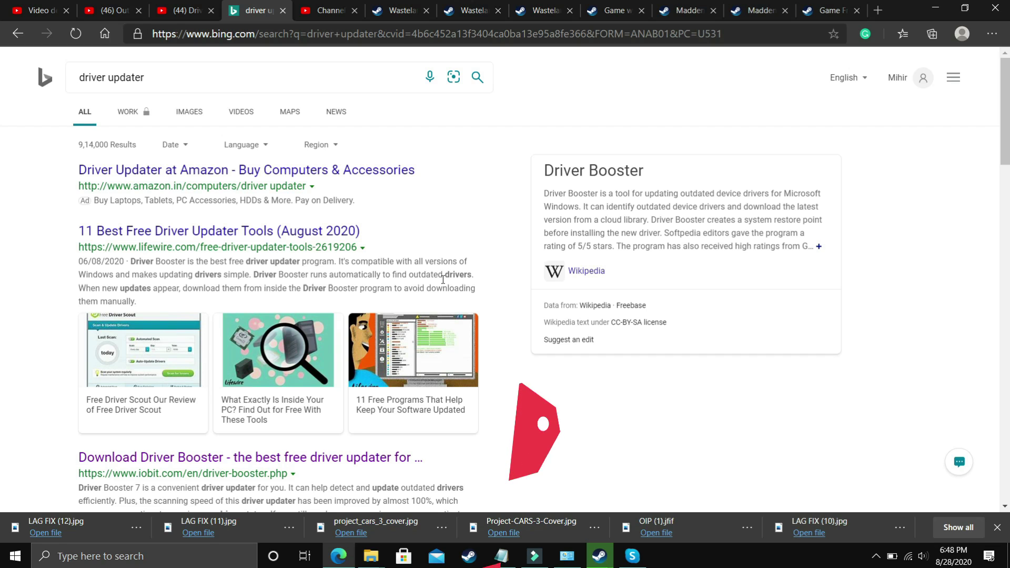
{"action": "left_click", "coordinate": [185, 8]}
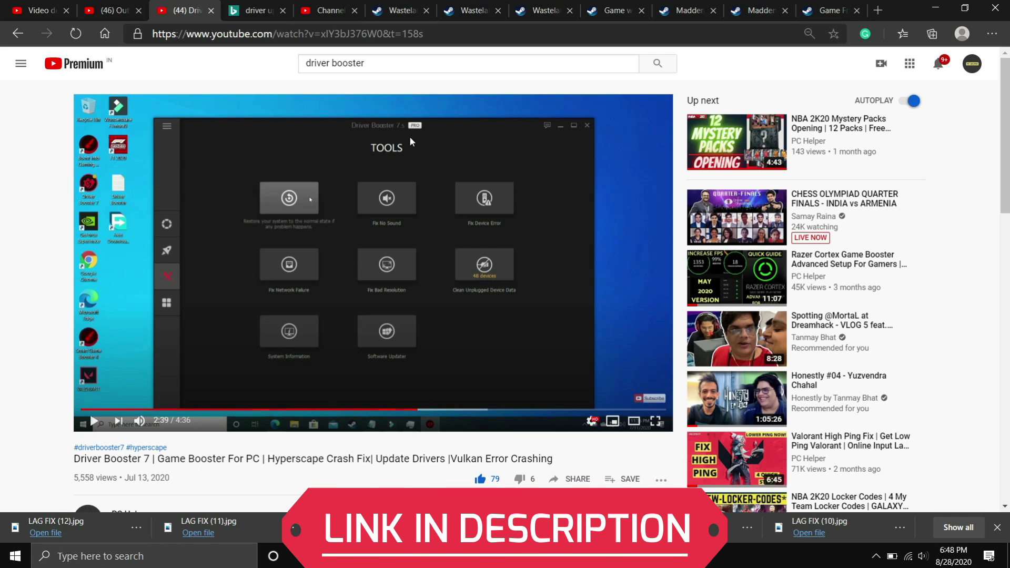
{"action": "scroll", "coordinate": [409, 137], "scroll_direction": "up", "scroll_amount": 3}
{"action": "scroll", "coordinate": [410, 141], "scroll_direction": "up", "scroll_amount": 2}
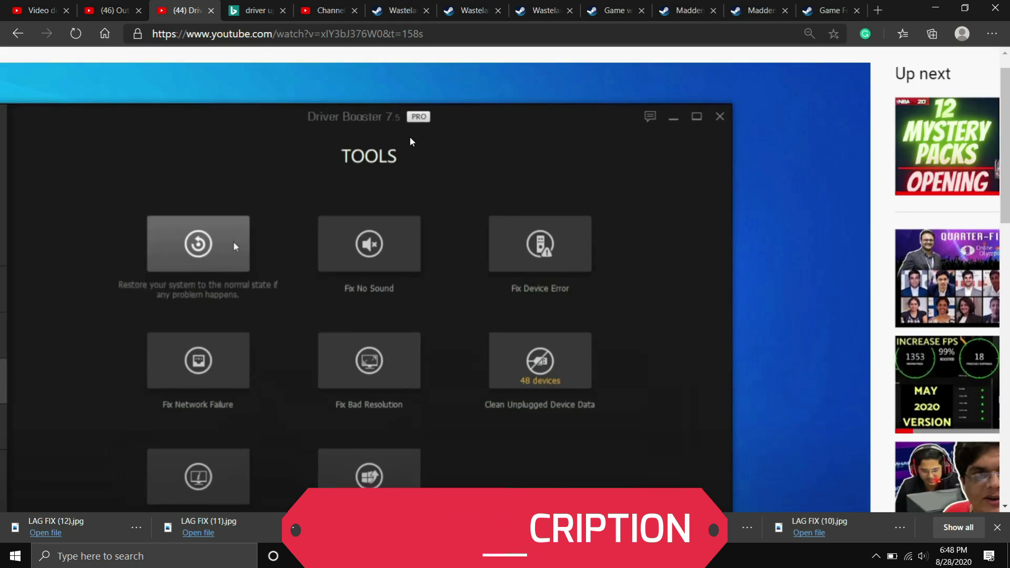
{"action": "scroll", "coordinate": [400, 290], "scroll_direction": "up", "scroll_amount": 2}
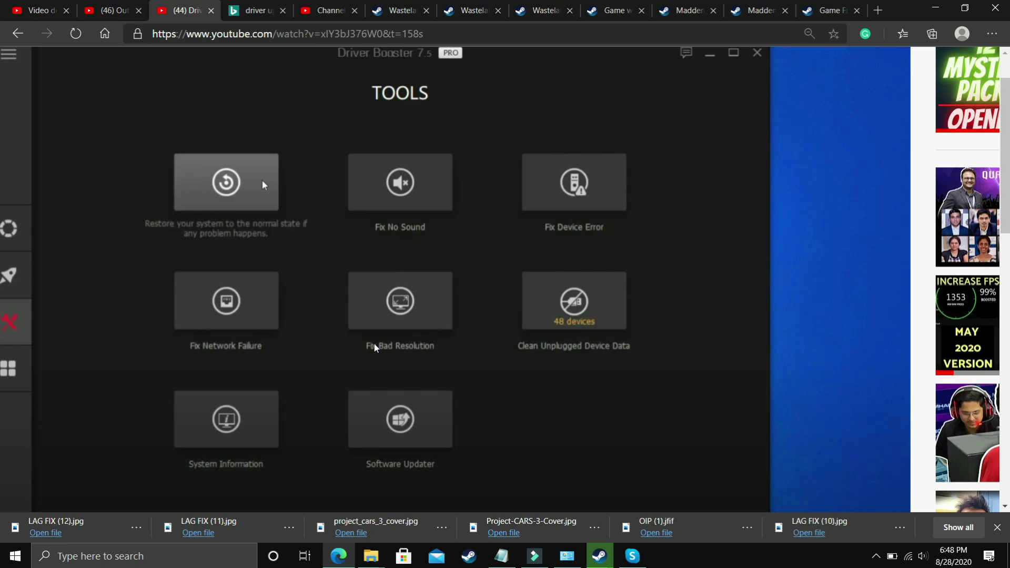
{"action": "scroll", "coordinate": [466, 345], "scroll_direction": "down", "scroll_amount": 4}
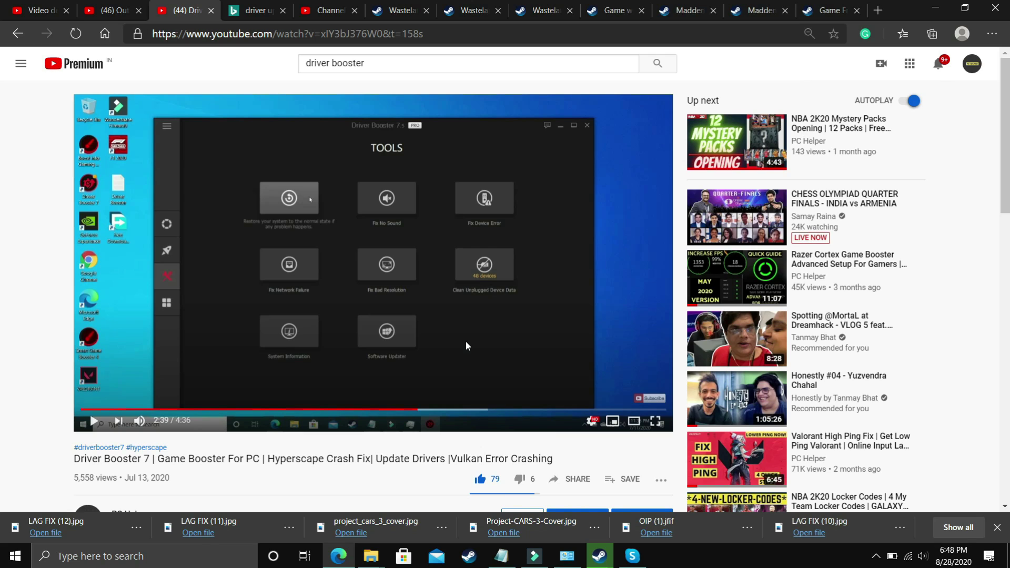
Minimize Edge with Win+D to reveal the NBA 2K21 desktop wallpaper.
{"action": "key", "text": "super+d"}
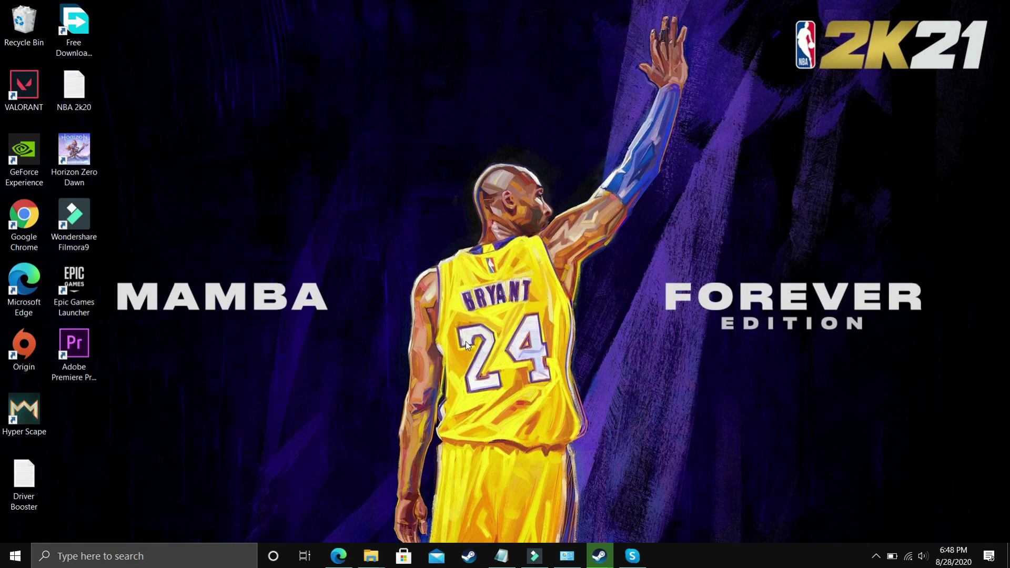